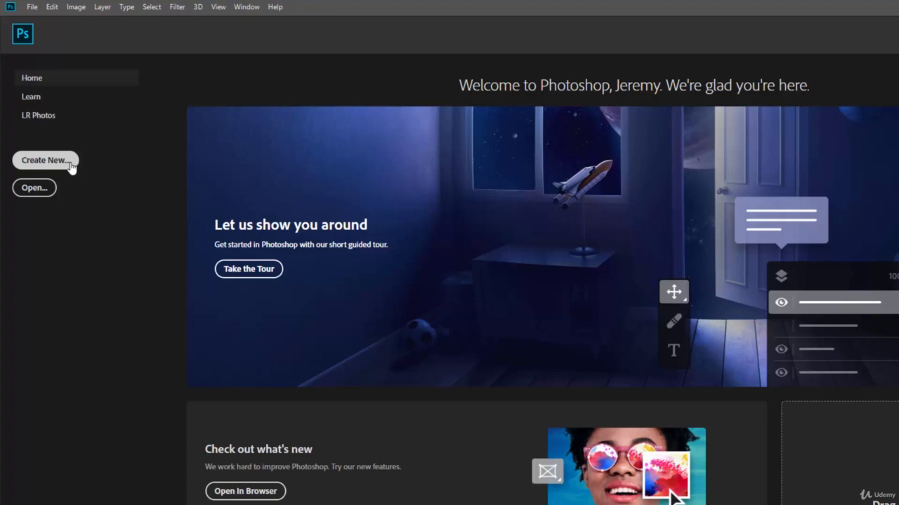
Start a new document and name it Navigation.
{"action": "left_click", "coordinate": [32, 8]}
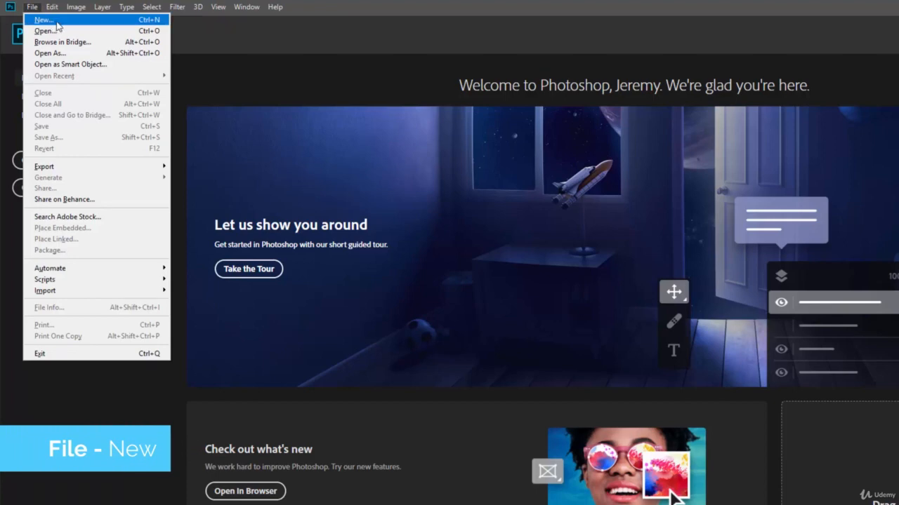
{"action": "left_click", "coordinate": [55, 21]}
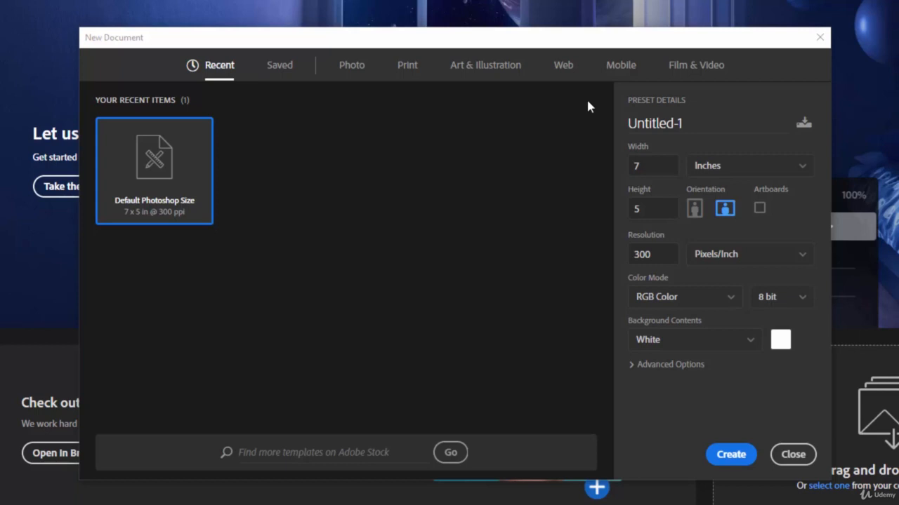
{"action": "left_click", "coordinate": [699, 124]}
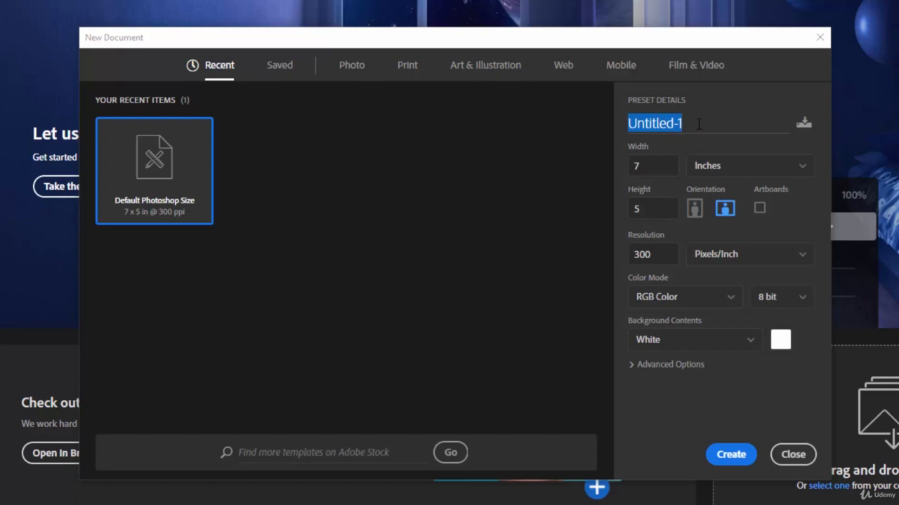
{"action": "type", "text": "Navigation"}
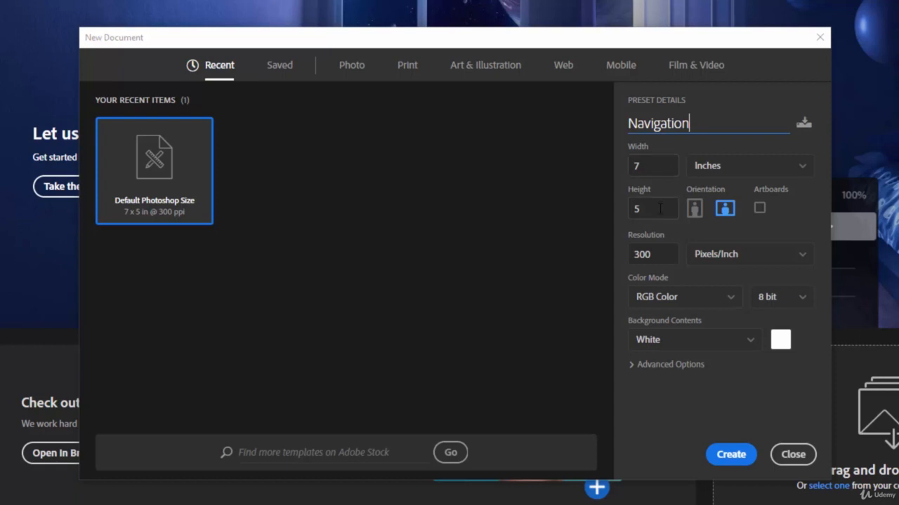
Set the new document's units to pixels, its width to 1920 and its height to 1080.
{"action": "left_click", "coordinate": [748, 175]}
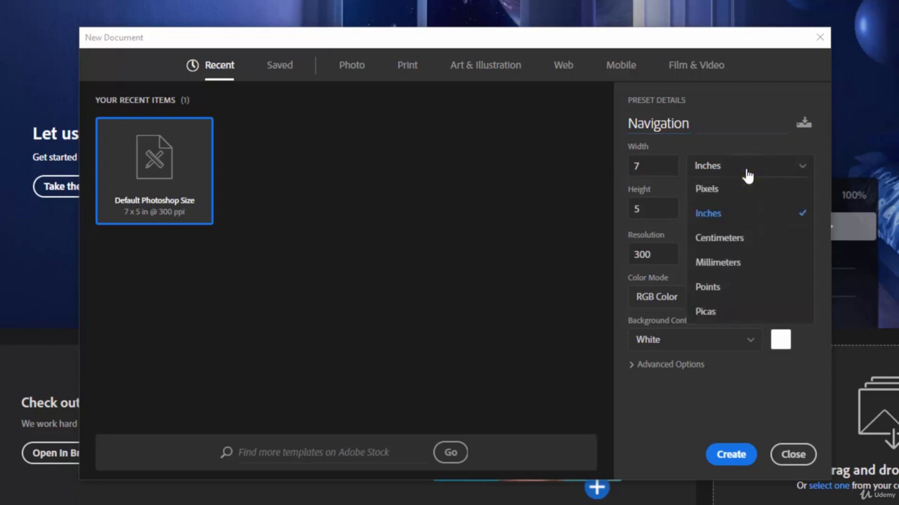
{"action": "left_click", "coordinate": [706, 189]}
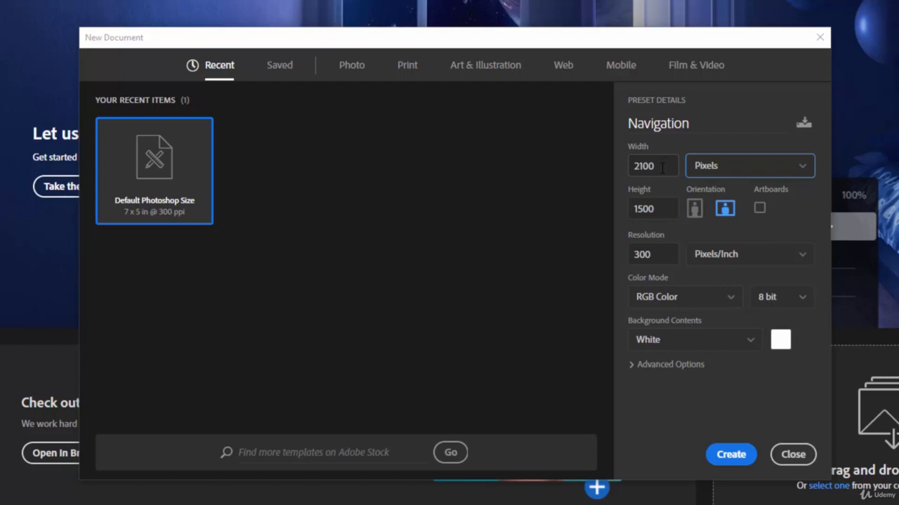
{"action": "double_click", "coordinate": [661, 167]}
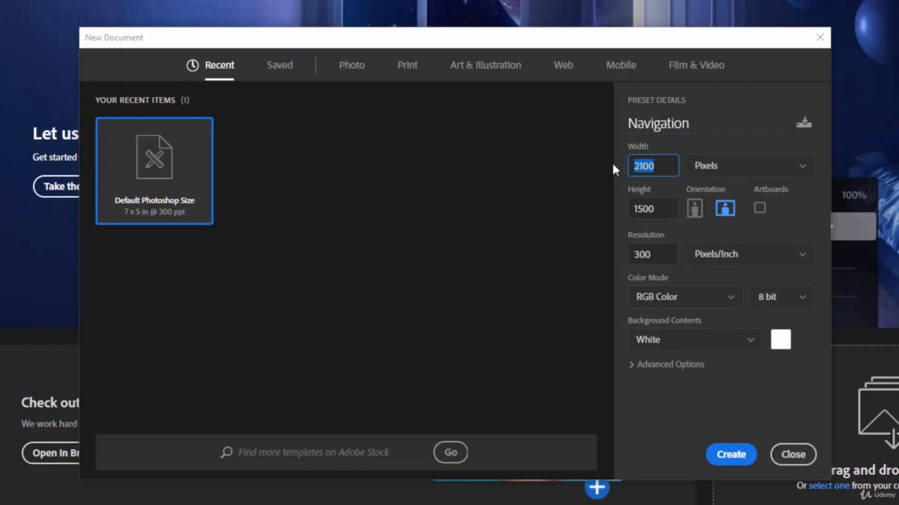
{"action": "type", "text": "1920"}
{"action": "double_click", "coordinate": [656, 209]}
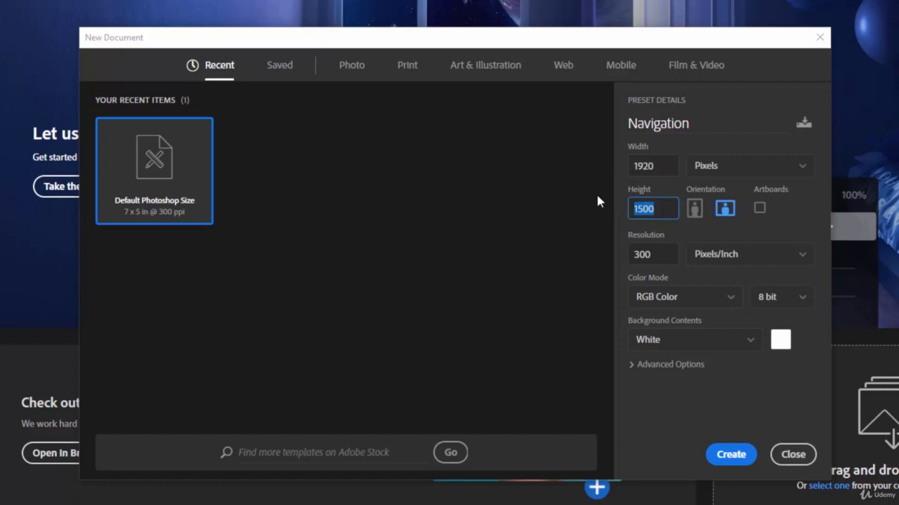
{"action": "type", "text": "1080"}
Set the resolution to 72 pixels/inch, keep the background contents White, and create the document.
{"action": "left_click", "coordinate": [656, 254]}
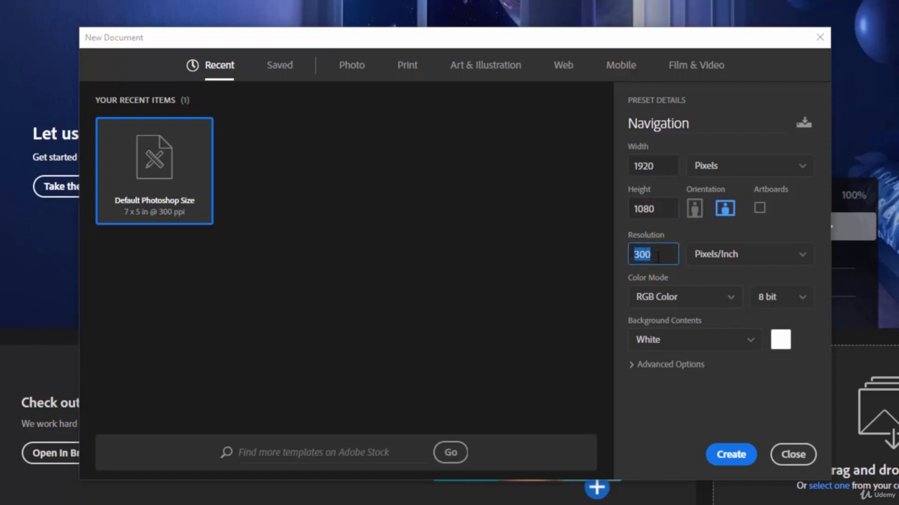
{"action": "type", "text": "72"}
{"action": "left_click", "coordinate": [751, 341]}
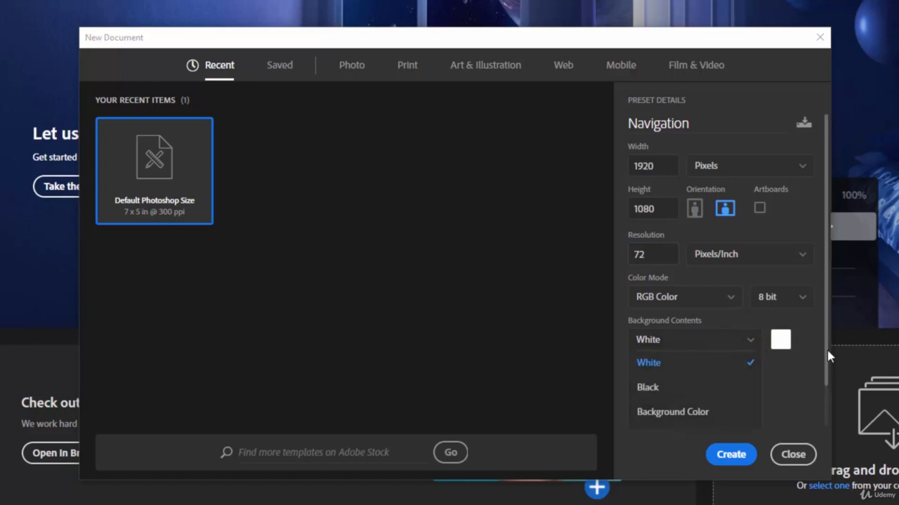
{"action": "left_click_drag", "start_coordinate": [823, 349], "coordinate": [827, 408]}
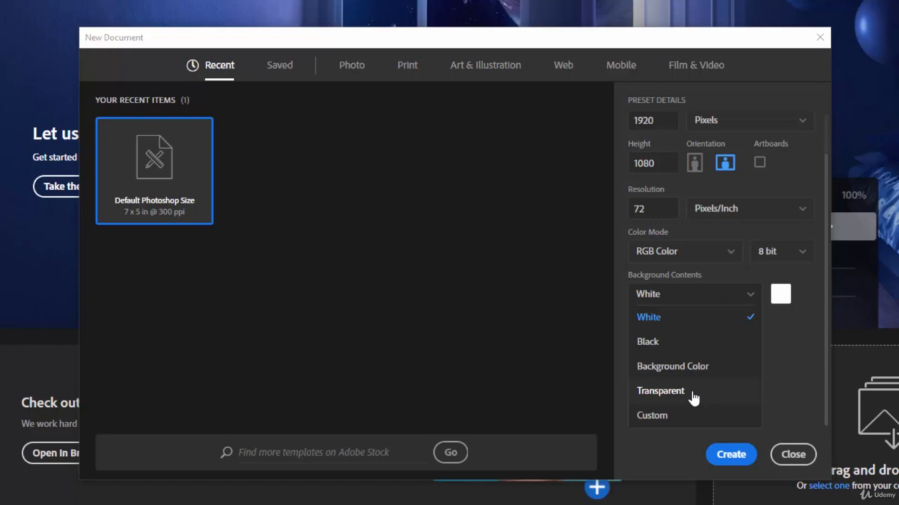
{"action": "left_click", "coordinate": [675, 317]}
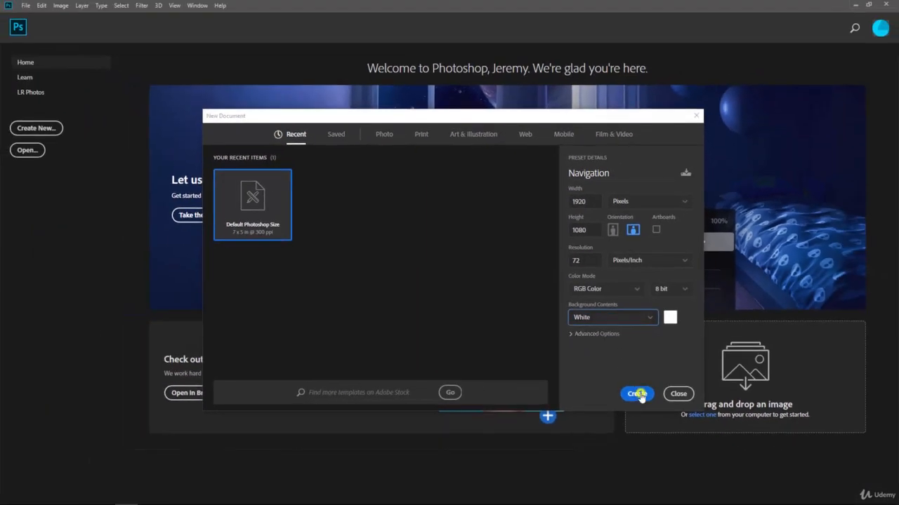
{"action": "left_click", "coordinate": [637, 395]}
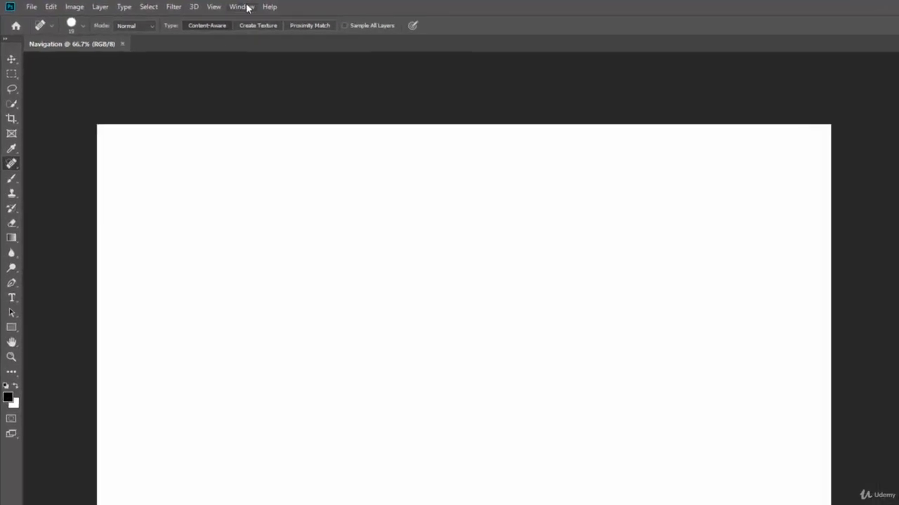
Look over the available workspaces and windows, and display the document's Properties in place of Info.
{"action": "left_click", "coordinate": [247, 8]}
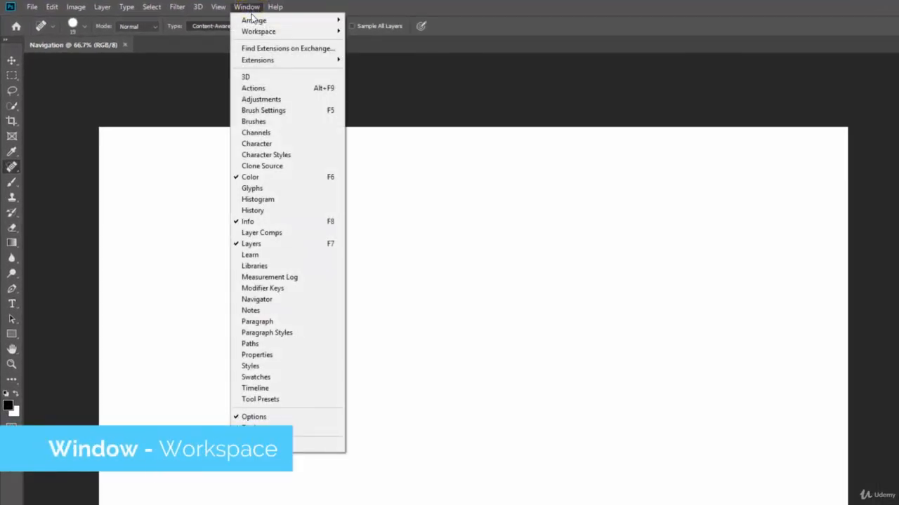
{"action": "mouse_move", "coordinate": [260, 31]}
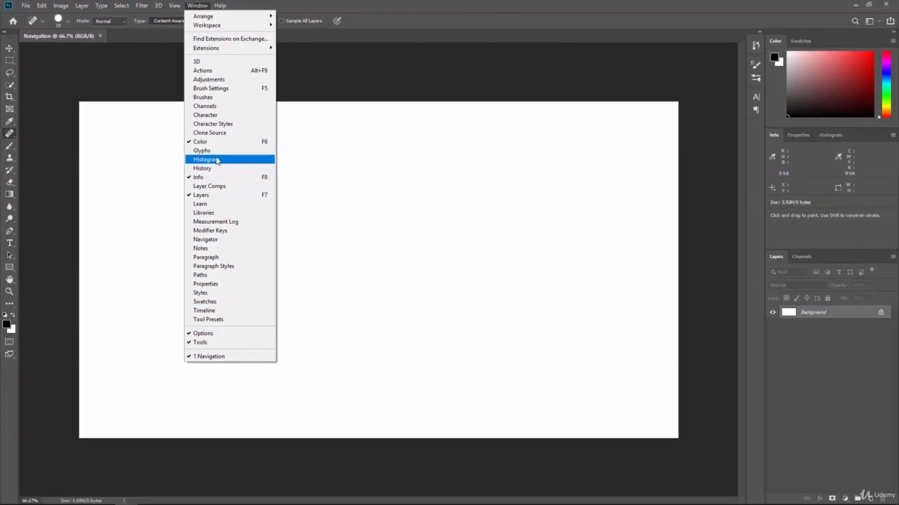
{"action": "left_click", "coordinate": [188, 3]}
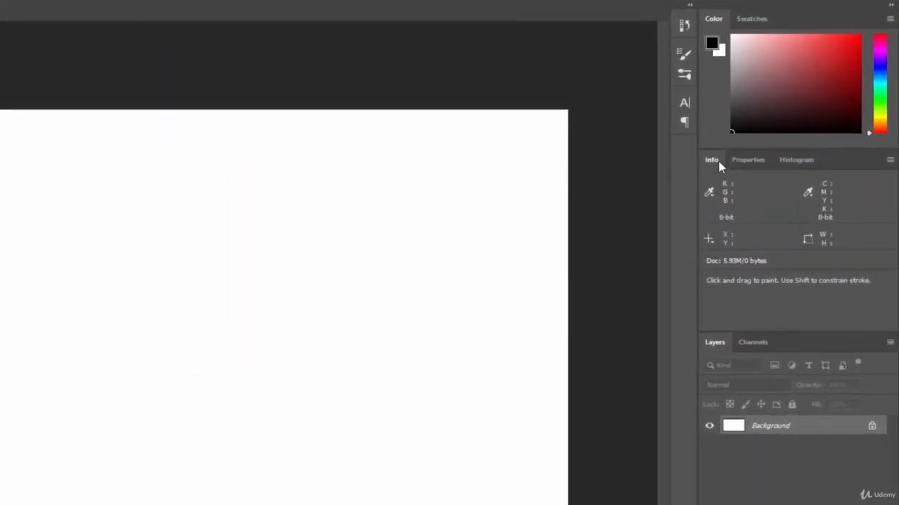
{"action": "left_click", "coordinate": [760, 167]}
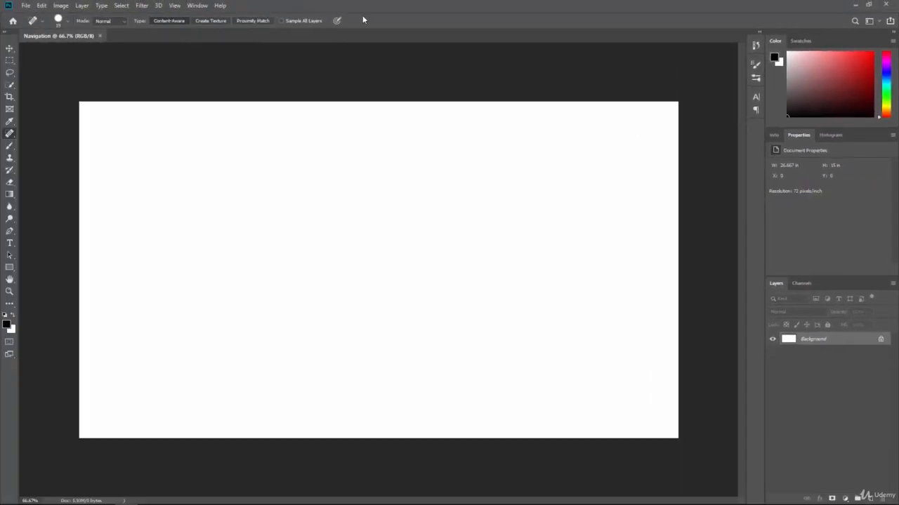
Set the ruler units to Pixels in the Units & Rulers preferences and apply the change.
{"action": "left_click", "coordinate": [42, 5]}
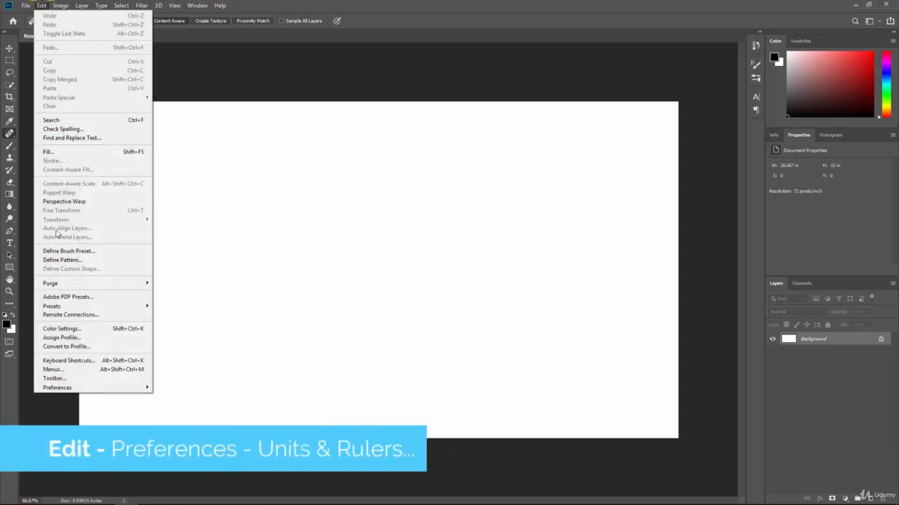
{"action": "mouse_move", "coordinate": [68, 391]}
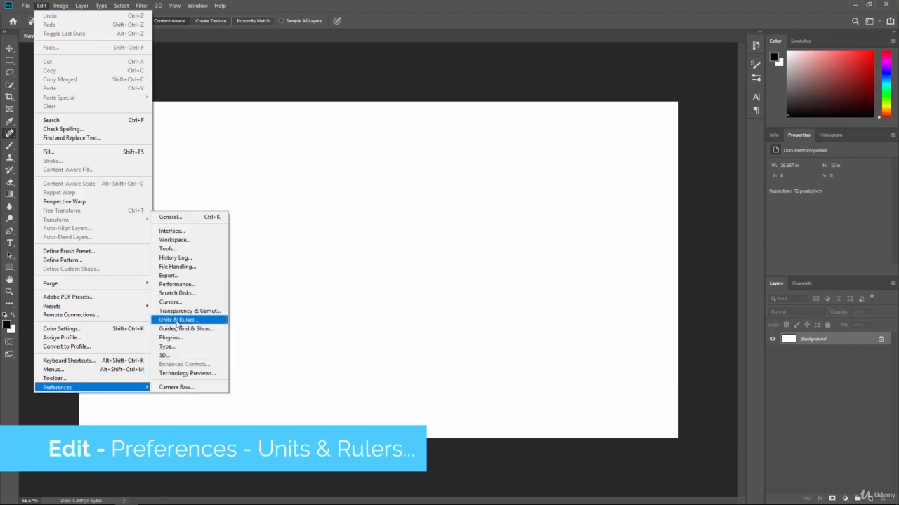
{"action": "left_click", "coordinate": [204, 320]}
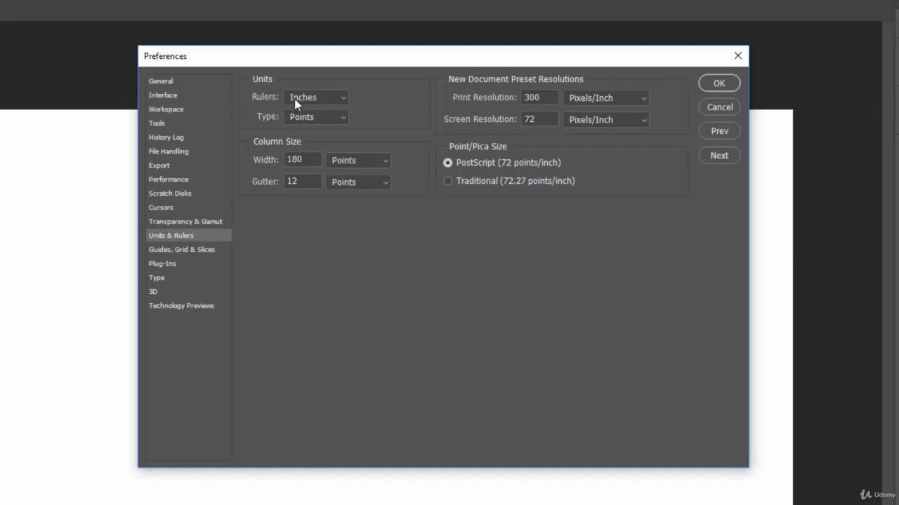
{"action": "left_click", "coordinate": [343, 97]}
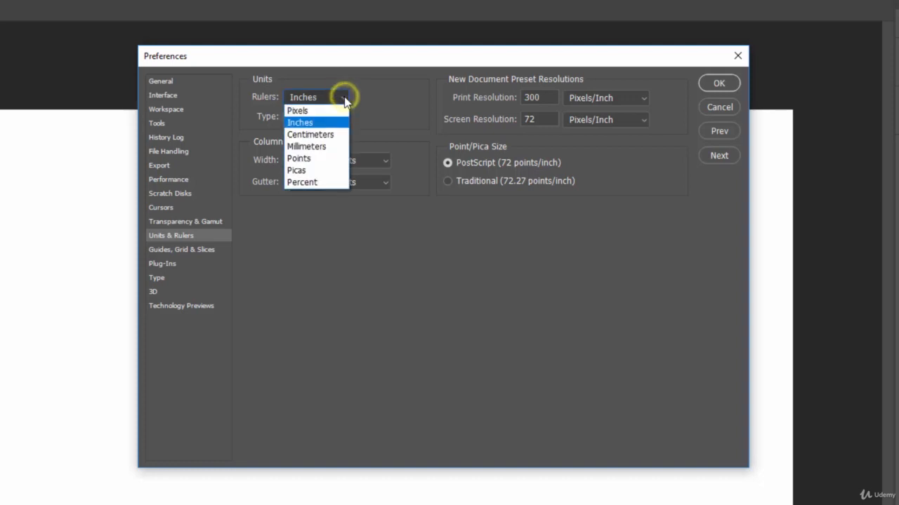
{"action": "left_click", "coordinate": [337, 112]}
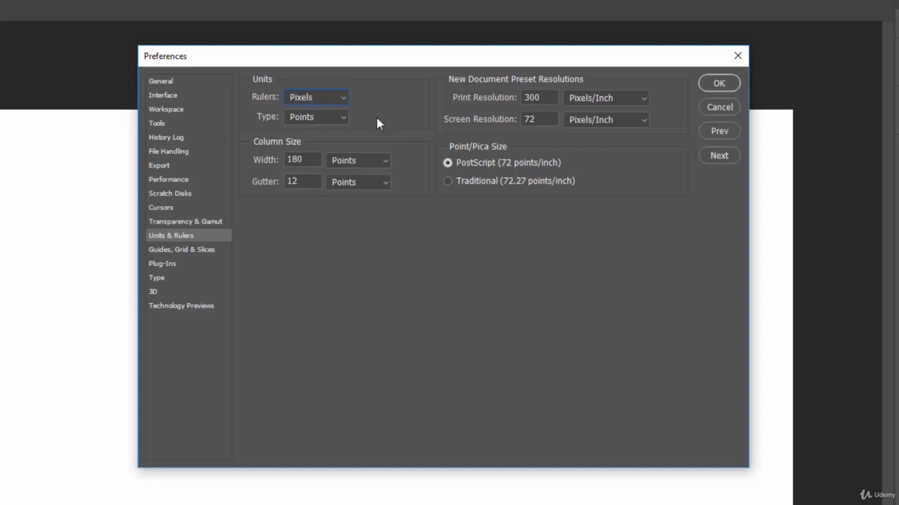
{"action": "left_click", "coordinate": [343, 97]}
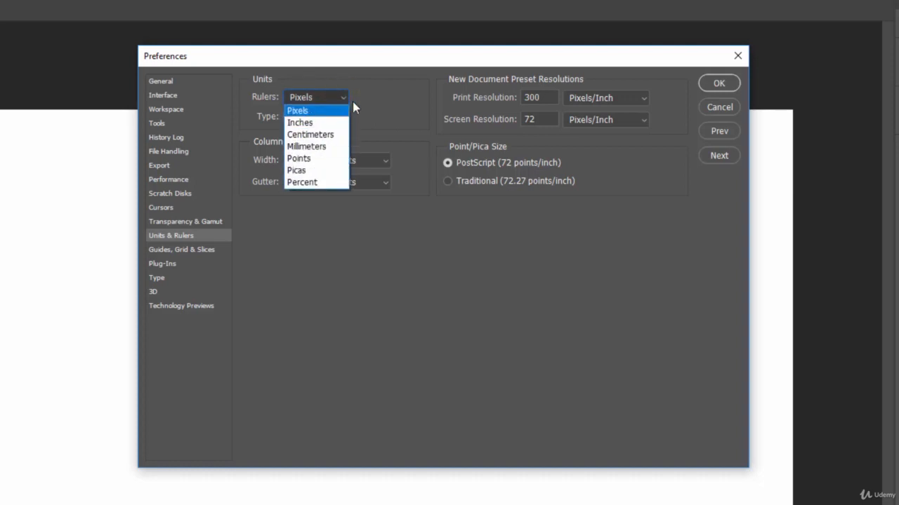
{"action": "left_click", "coordinate": [344, 99]}
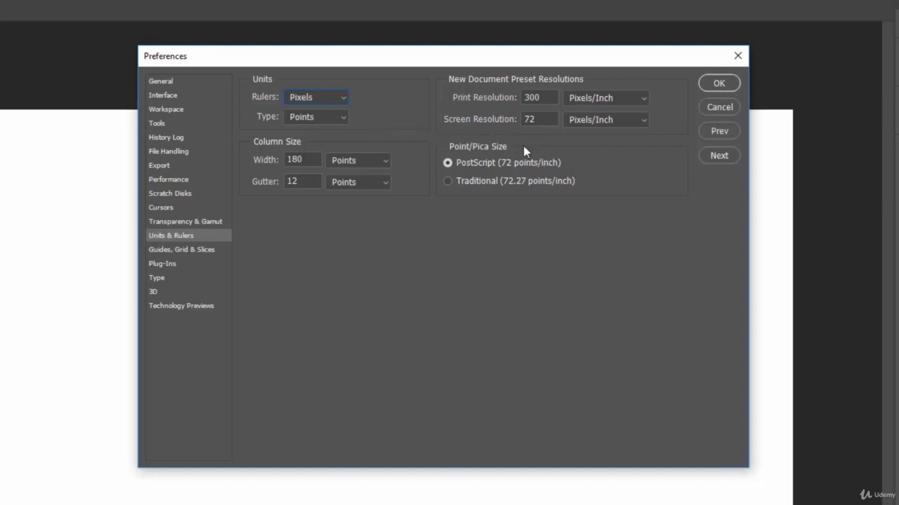
{"action": "left_click", "coordinate": [717, 84]}
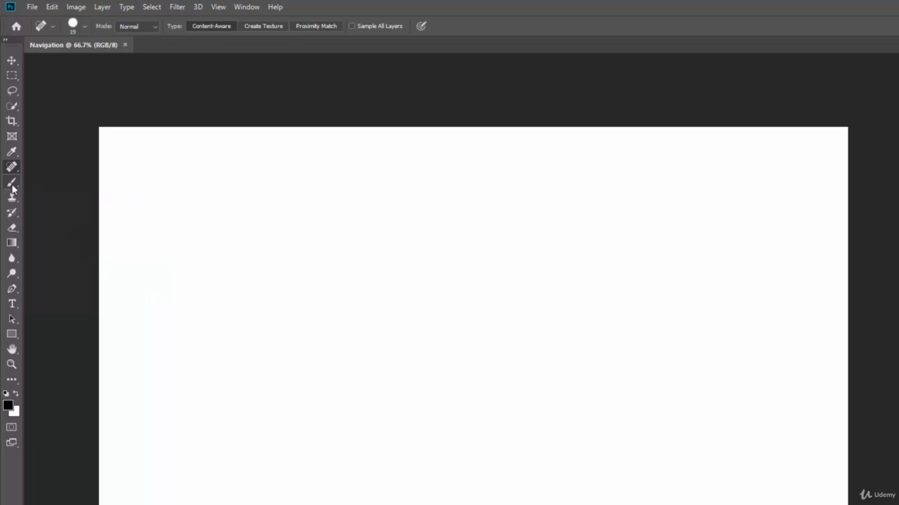
Examine the Brush tool variants and compare the options of the Brush, Move, Rectangular Marquee, Type and Gradient tools.
{"action": "left_click", "coordinate": [12, 183]}
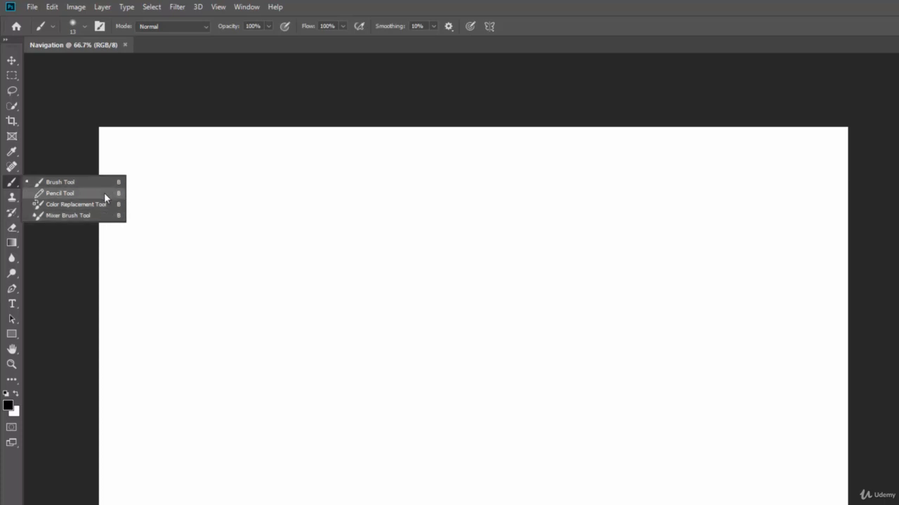
{"action": "left_click", "coordinate": [79, 180]}
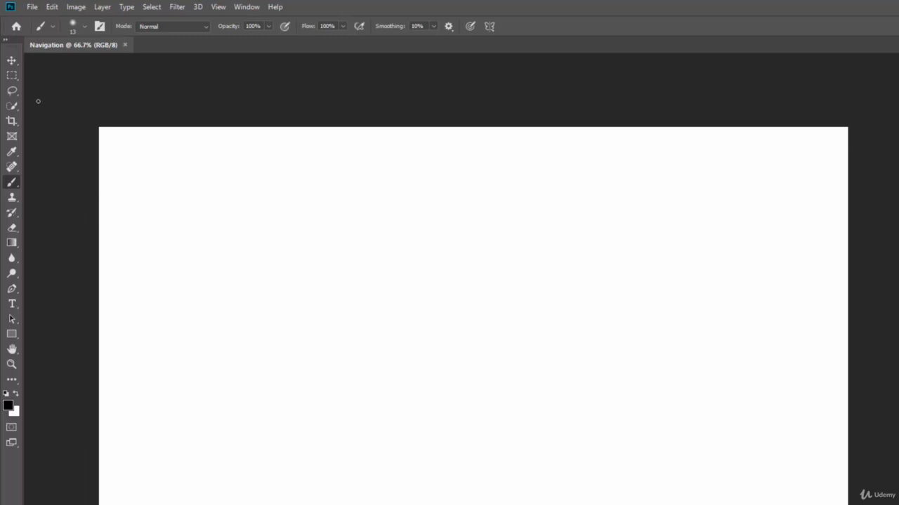
{"action": "left_click", "coordinate": [11, 60]}
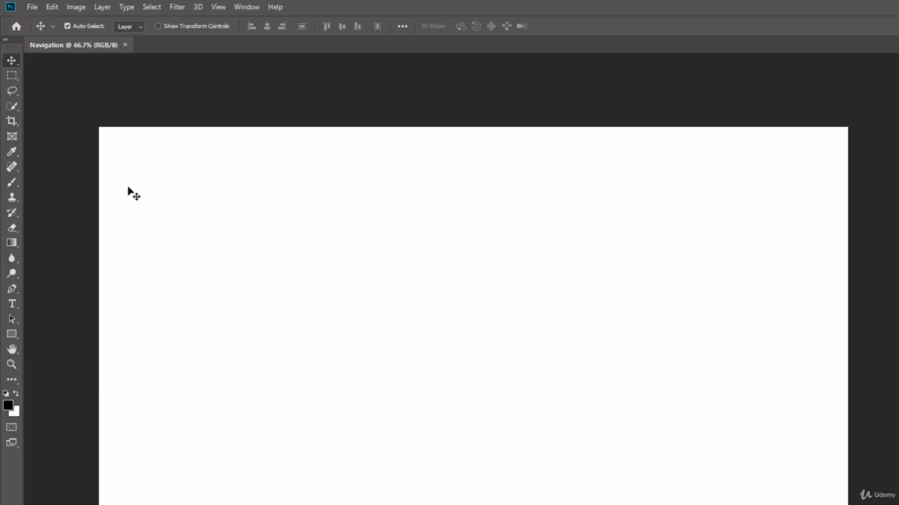
{"action": "left_click", "coordinate": [11, 75]}
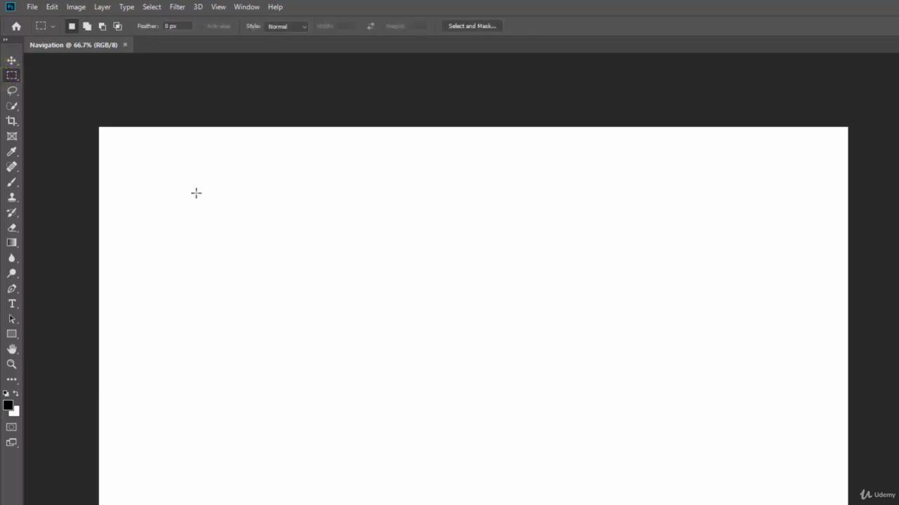
{"action": "left_click", "coordinate": [13, 183]}
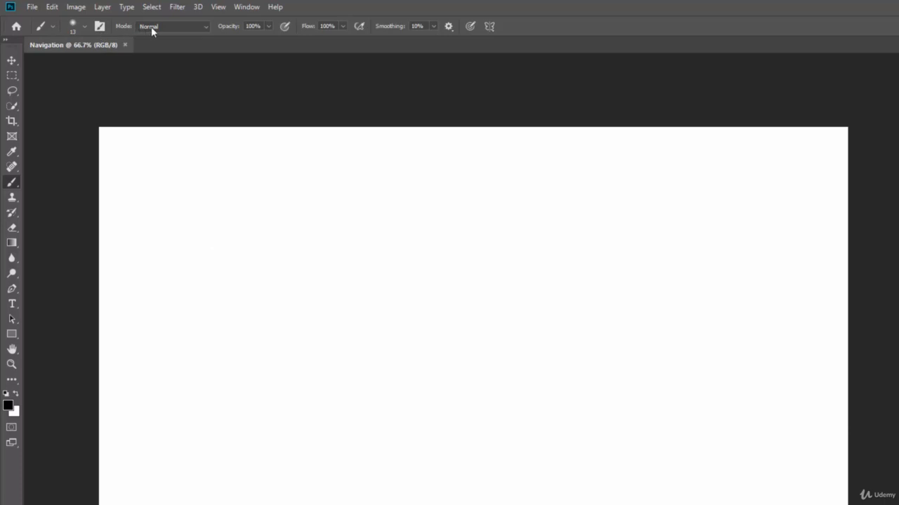
{"action": "left_click", "coordinate": [11, 77]}
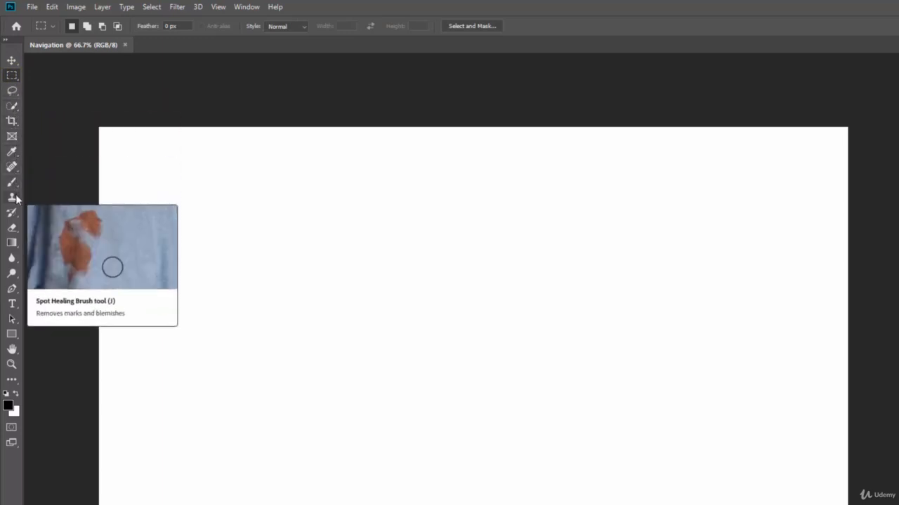
{"action": "left_click", "coordinate": [12, 304]}
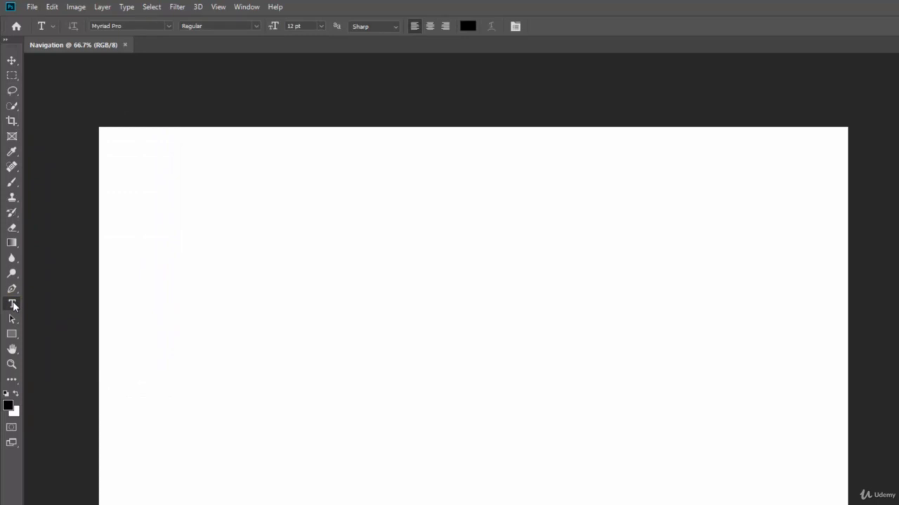
{"action": "left_click", "coordinate": [12, 243]}
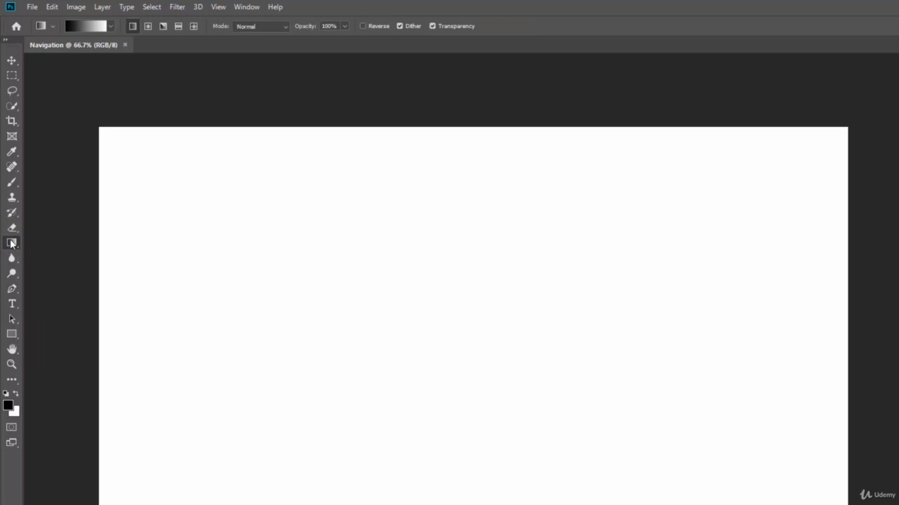
Activate the Brush tool and set its brush size to 200 px.
{"action": "left_click", "coordinate": [11, 183]}
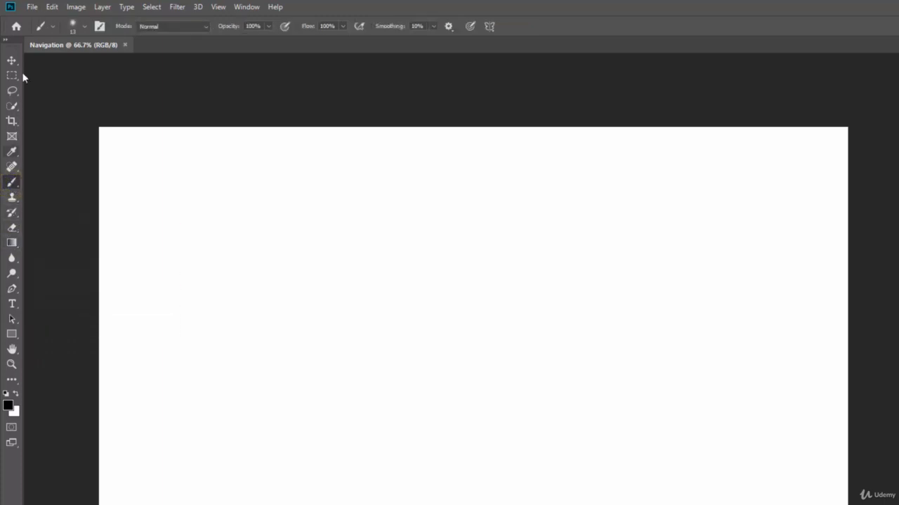
{"action": "left_click", "coordinate": [85, 27]}
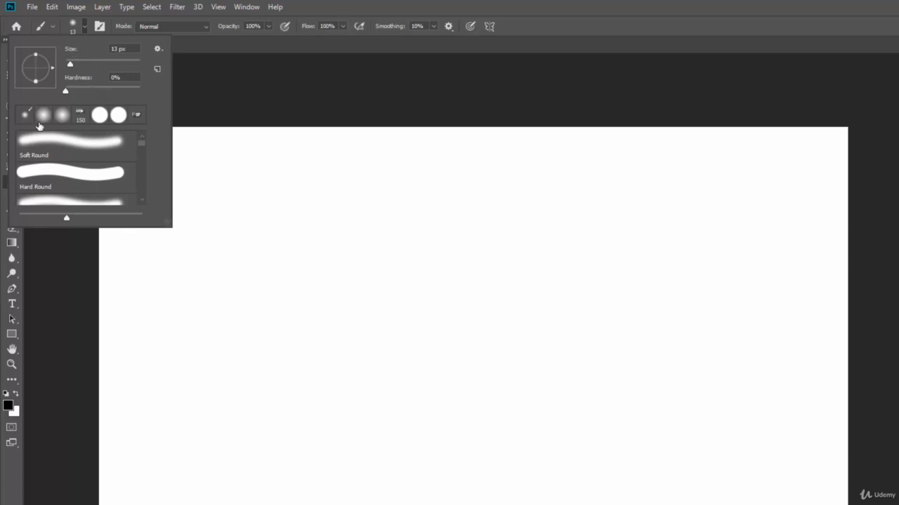
{"action": "mouse_move", "coordinate": [143, 149]}
{"action": "left_mouse_down"}
{"action": "mouse_move", "coordinate": [142, 197]}
{"action": "mouse_move", "coordinate": [141, 138]}
{"action": "left_mouse_up"}
{"action": "left_click_drag", "start_coordinate": [70, 68], "coordinate": [70, 69]}
{"action": "left_click_drag", "start_coordinate": [74, 68], "coordinate": [101, 66]}
{"action": "left_click", "coordinate": [138, 49]}
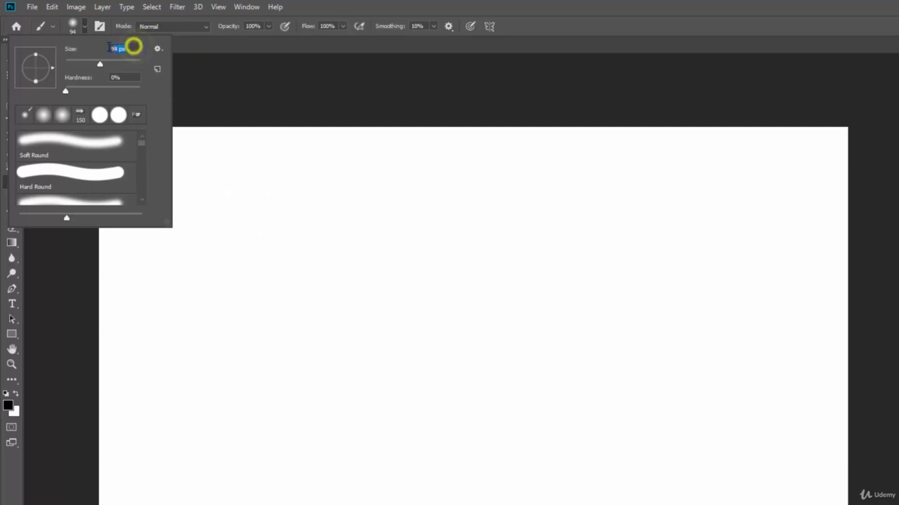
{"action": "type", "text": "200"}
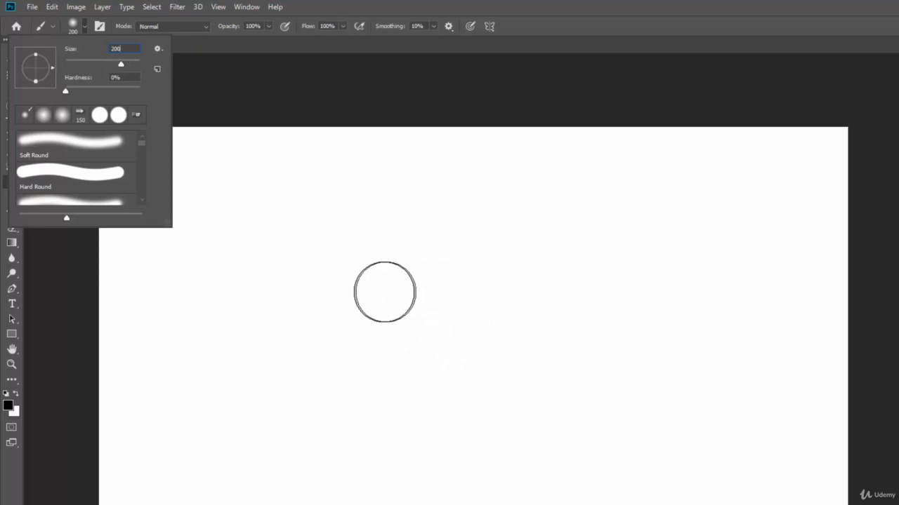
Paint a dab at the canvas's upper edge and a soft black scribble across it, and undo both.
{"action": "left_click", "coordinate": [324, 102]}
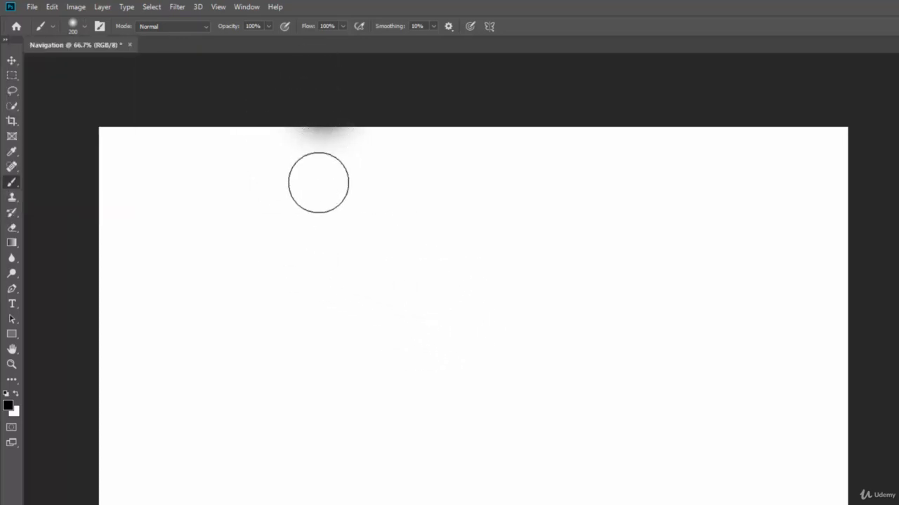
{"action": "mouse_move", "coordinate": [427, 261]}
{"action": "left_mouse_down"}
{"action": "mouse_move", "coordinate": [460, 268]}
{"action": "mouse_move", "coordinate": [517, 306]}
{"action": "mouse_move", "coordinate": [513, 341]}
{"action": "mouse_move", "coordinate": [315, 317]}
{"action": "mouse_move", "coordinate": [245, 372]}
{"action": "mouse_move", "coordinate": [323, 403]}
{"action": "mouse_move", "coordinate": [558, 368]}
{"action": "mouse_move", "coordinate": [578, 375]}
{"action": "mouse_move", "coordinate": [646, 452]}
{"action": "mouse_move", "coordinate": [596, 459]}
{"action": "mouse_move", "coordinate": [417, 445]}
{"action": "mouse_move", "coordinate": [511, 502]}
{"action": "mouse_move", "coordinate": [712, 431]}
{"action": "mouse_move", "coordinate": [712, 321]}
{"action": "mouse_move", "coordinate": [620, 252]}
{"action": "mouse_move", "coordinate": [335, 205]}
{"action": "mouse_move", "coordinate": [238, 217]}
{"action": "mouse_move", "coordinate": [181, 248]}
{"action": "mouse_move", "coordinate": [409, 260]}
{"action": "mouse_move", "coordinate": [329, 276]}
{"action": "mouse_move", "coordinate": [318, 307]}
{"action": "mouse_move", "coordinate": [433, 321]}
{"action": "mouse_move", "coordinate": [266, 350]}
{"action": "mouse_move", "coordinate": [398, 364]}
{"action": "mouse_move", "coordinate": [394, 429]}
{"action": "left_mouse_up"}
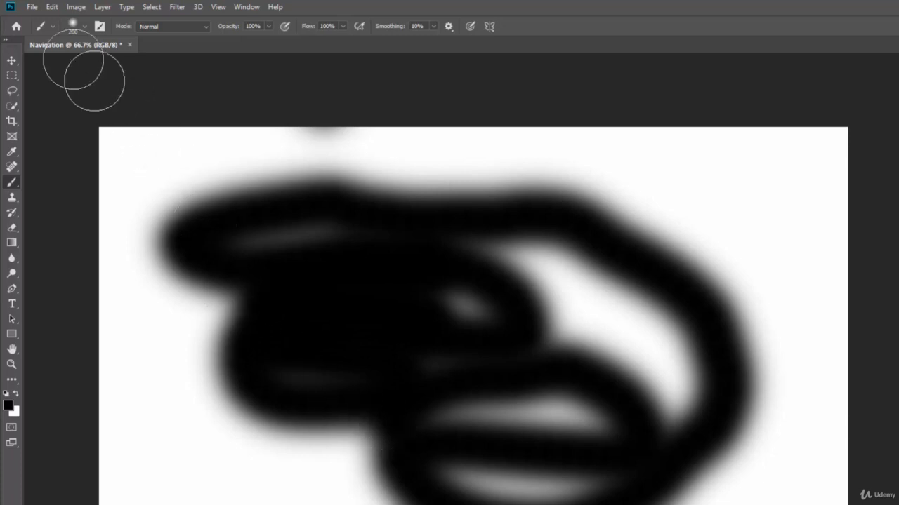
{"action": "left_click", "coordinate": [54, 6]}
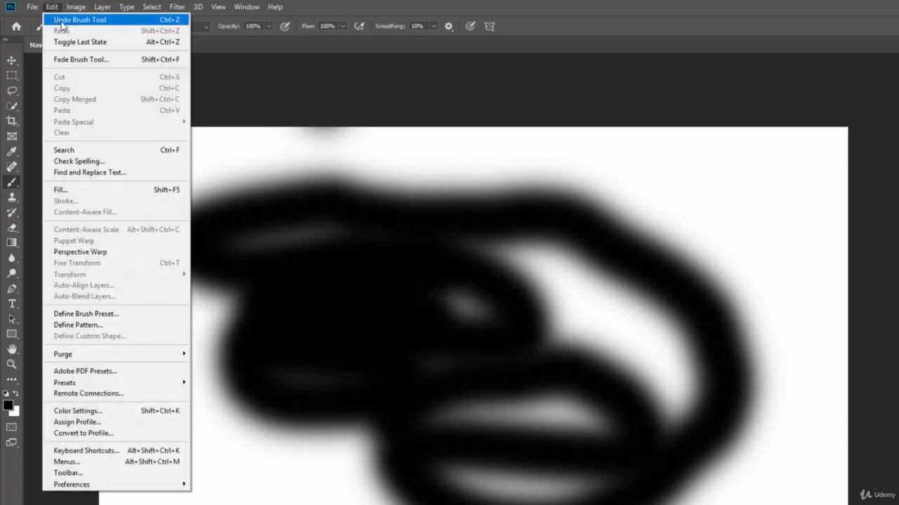
{"action": "left_click", "coordinate": [133, 21]}
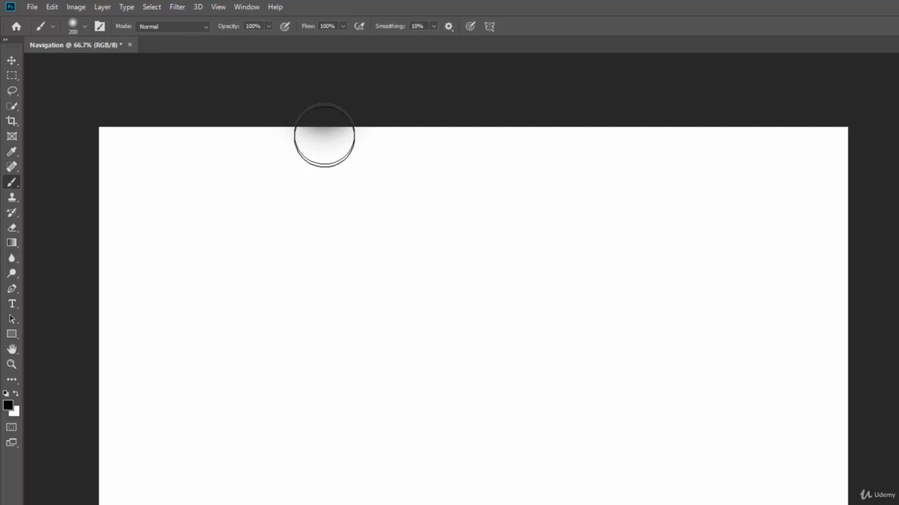
{"action": "left_click", "coordinate": [325, 137]}
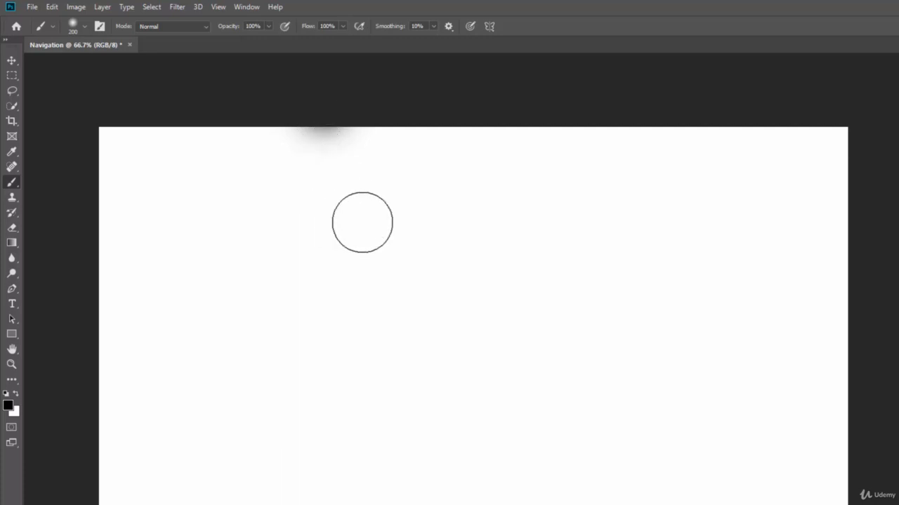
{"action": "key", "text": "ctrl+z"}
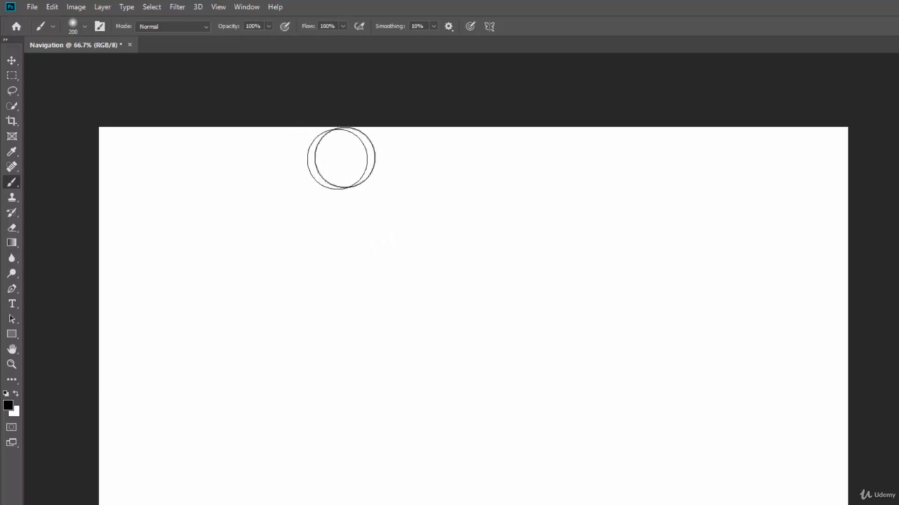
Paint another soft black scribble across the middle of the canvas and undo its strokes.
{"action": "mouse_move", "coordinate": [331, 257]}
{"action": "left_mouse_down"}
{"action": "mouse_move", "coordinate": [421, 233]}
{"action": "mouse_move", "coordinate": [474, 239]}
{"action": "left_mouse_up"}
{"action": "mouse_move", "coordinate": [385, 364]}
{"action": "left_mouse_down"}
{"action": "mouse_move", "coordinate": [442, 459]}
{"action": "mouse_move", "coordinate": [561, 344]}
{"action": "mouse_move", "coordinate": [612, 274]}
{"action": "mouse_move", "coordinate": [680, 241]}
{"action": "left_mouse_up"}
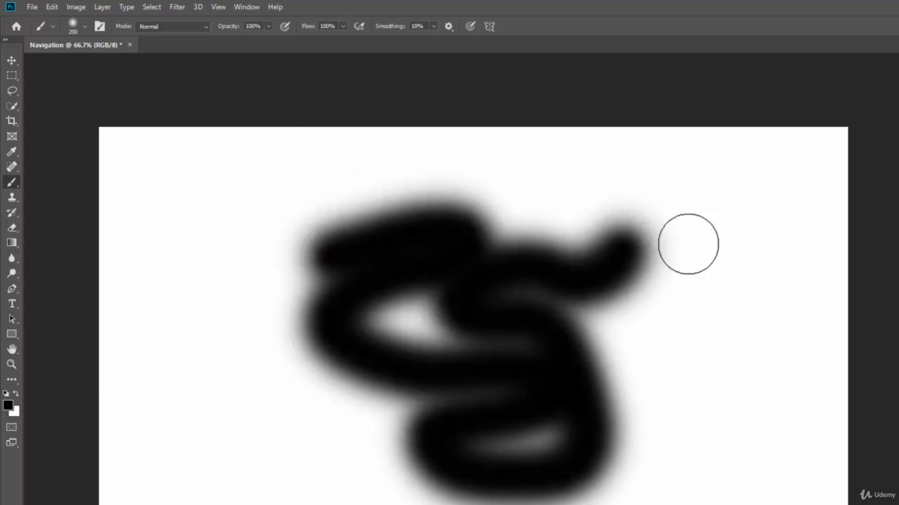
{"action": "key", "text": "ctrl+z"}
{"action": "key", "text": "ctrl+z"}
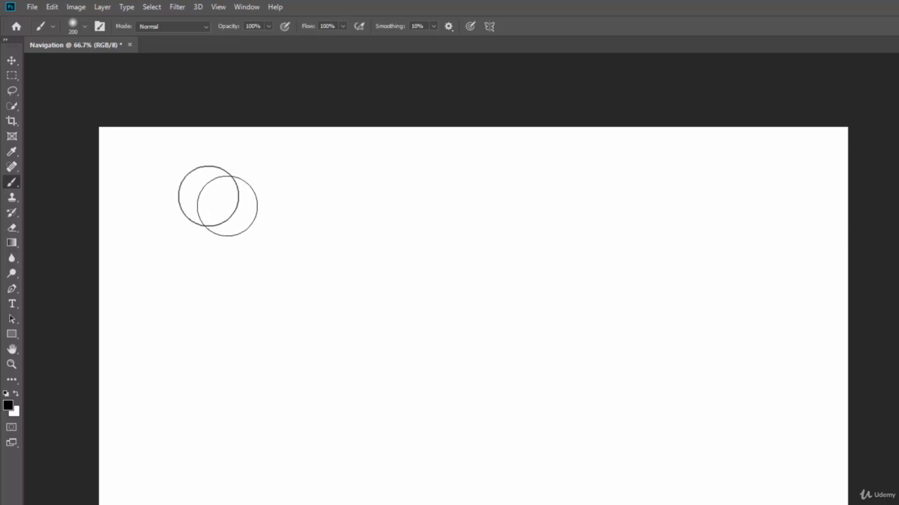
Look over the brush preset picker, the detailed brush settings, and the full list of brush presets.
{"action": "left_click", "coordinate": [85, 27]}
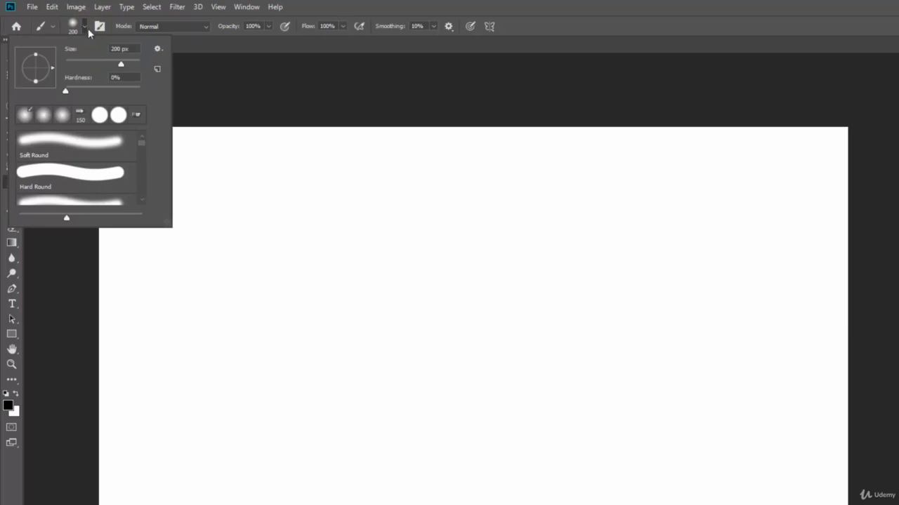
{"action": "left_click", "coordinate": [85, 26]}
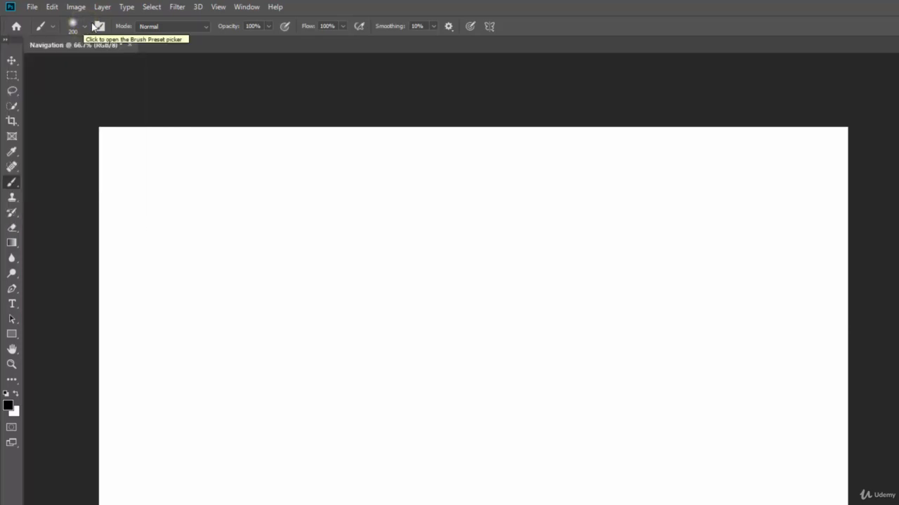
{"action": "left_click", "coordinate": [242, 6]}
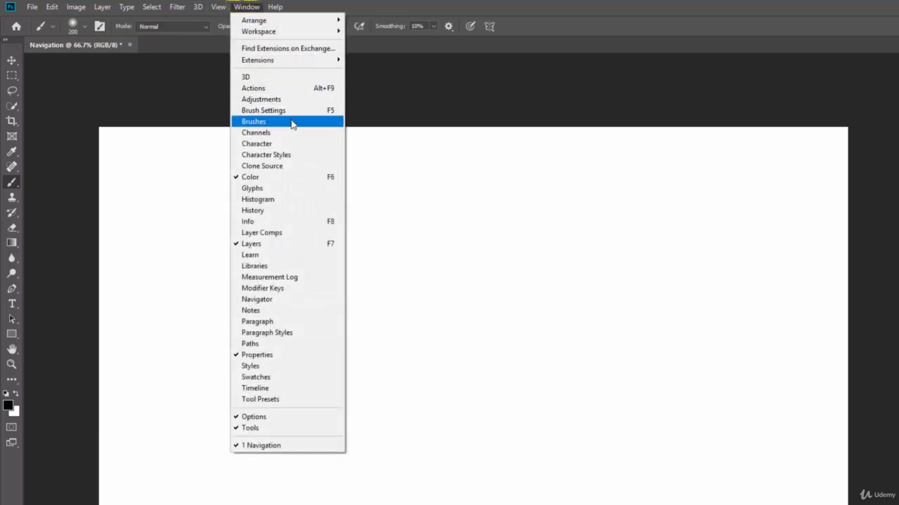
{"action": "left_click", "coordinate": [386, 3]}
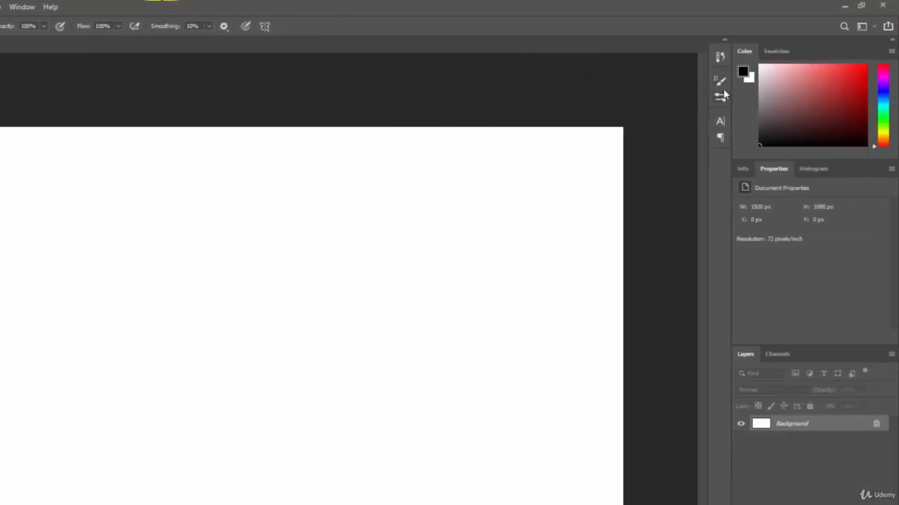
{"action": "left_click", "coordinate": [722, 78]}
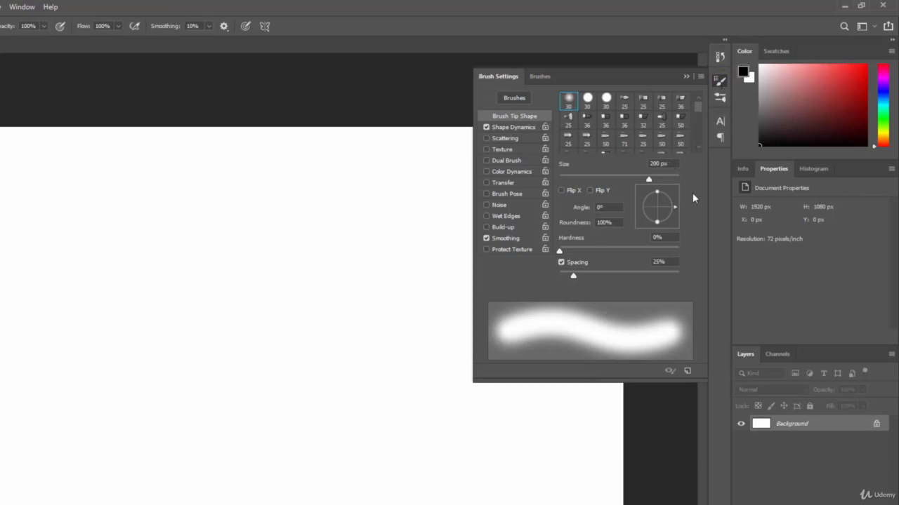
{"action": "left_click", "coordinate": [719, 99]}
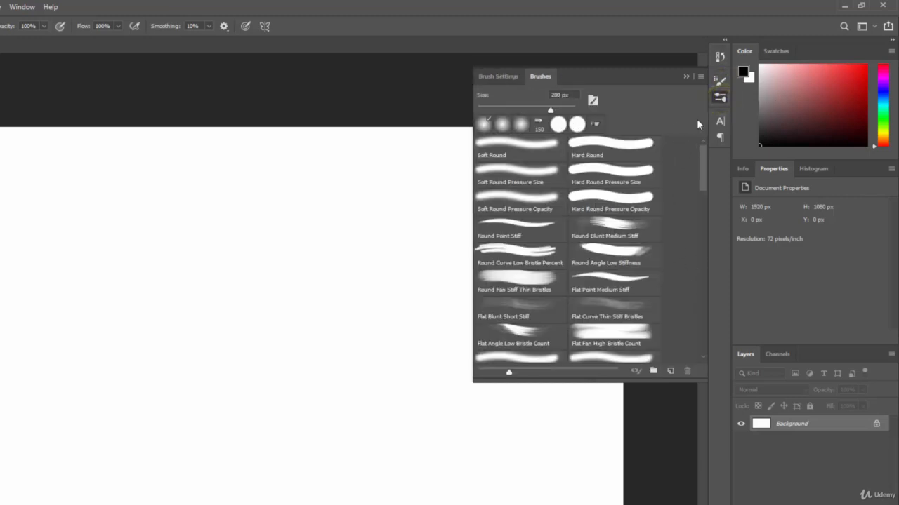
Choose the Scattered Leaves brush preset and paint overlapping black leaves over most of the canvas.
{"action": "left_click_drag", "start_coordinate": [704, 167], "coordinate": [703, 300]}
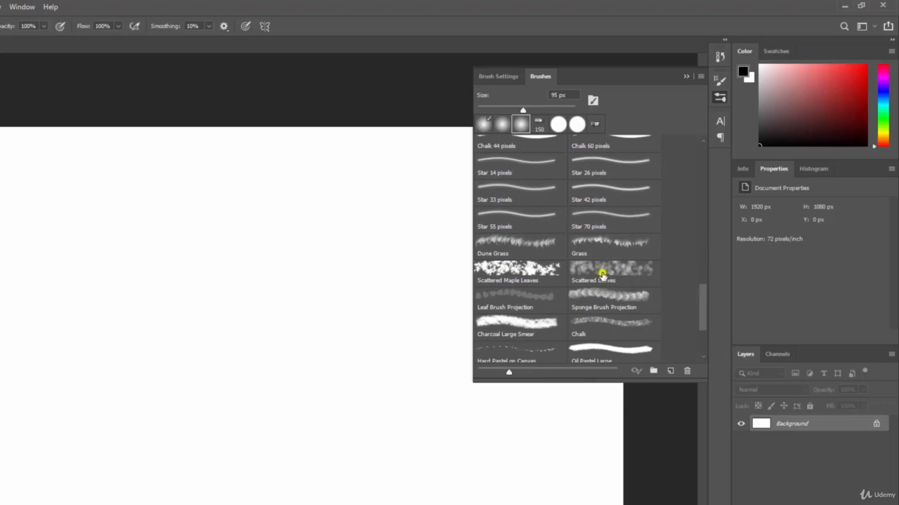
{"action": "left_click", "coordinate": [602, 273]}
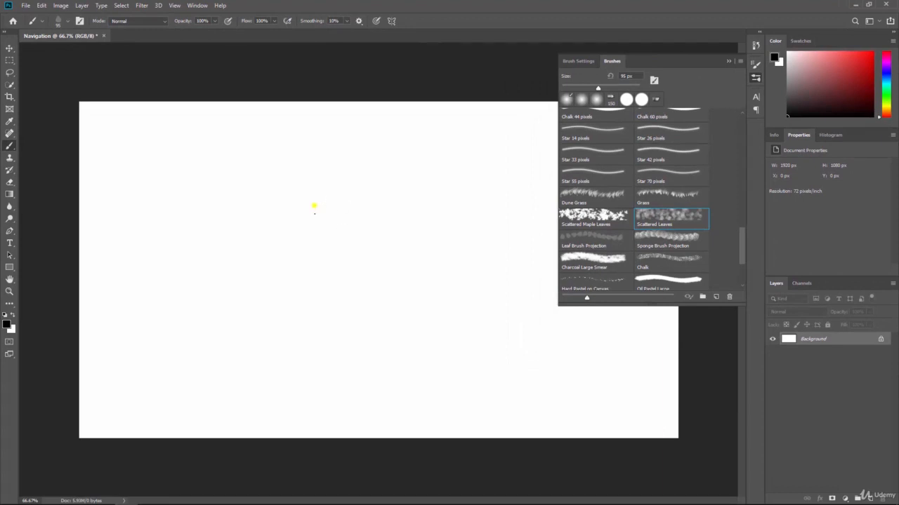
{"action": "mouse_move", "coordinate": [313, 206]}
{"action": "left_mouse_down"}
{"action": "mouse_move", "coordinate": [323, 204]}
{"action": "mouse_move", "coordinate": [372, 260]}
{"action": "mouse_move", "coordinate": [407, 274]}
{"action": "mouse_move", "coordinate": [414, 295]}
{"action": "mouse_move", "coordinate": [457, 224]}
{"action": "mouse_move", "coordinate": [470, 294]}
{"action": "mouse_move", "coordinate": [393, 316]}
{"action": "mouse_move", "coordinate": [217, 288]}
{"action": "mouse_move", "coordinate": [203, 239]}
{"action": "mouse_move", "coordinate": [176, 197]}
{"action": "mouse_move", "coordinate": [189, 160]}
{"action": "mouse_move", "coordinate": [162, 232]}
{"action": "mouse_move", "coordinate": [204, 355]}
{"action": "mouse_move", "coordinate": [302, 415]}
{"action": "mouse_move", "coordinate": [382, 309]}
{"action": "mouse_move", "coordinate": [436, 351]}
{"action": "mouse_move", "coordinate": [554, 309]}
{"action": "mouse_move", "coordinate": [505, 168]}
{"action": "mouse_move", "coordinate": [400, 151]}
{"action": "mouse_move", "coordinate": [309, 246]}
{"action": "mouse_move", "coordinate": [351, 140]}
{"action": "mouse_move", "coordinate": [456, 204]}
{"action": "mouse_move", "coordinate": [372, 232]}
{"action": "mouse_move", "coordinate": [288, 277]}
{"action": "mouse_move", "coordinate": [295, 372]}
{"action": "mouse_move", "coordinate": [351, 390]}
{"action": "mouse_move", "coordinate": [485, 358]}
{"action": "mouse_move", "coordinate": [533, 383]}
{"action": "mouse_move", "coordinate": [632, 365]}
{"action": "mouse_move", "coordinate": [649, 326]}
{"action": "left_mouse_up"}
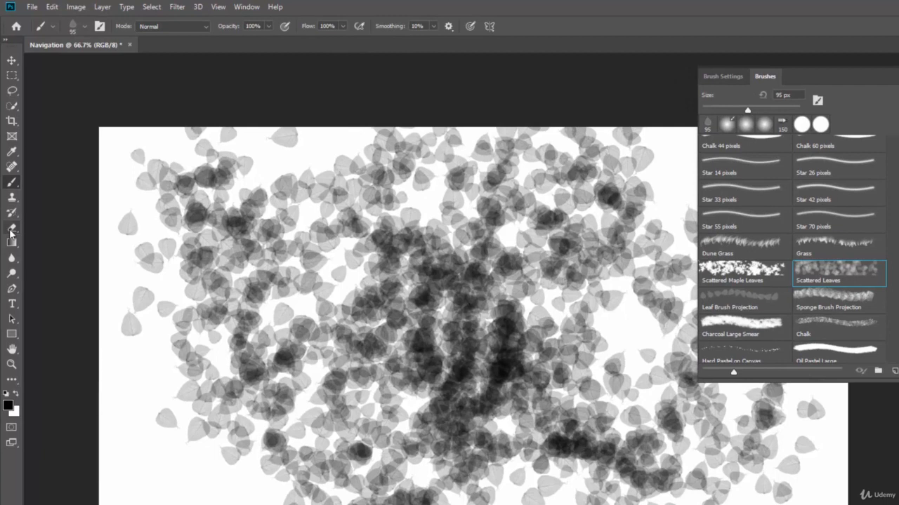
Erase part of the leaves in the middle of the canvas with the Eraser tool and the Scattered Leaves preset.
{"action": "left_click", "coordinate": [10, 233]}
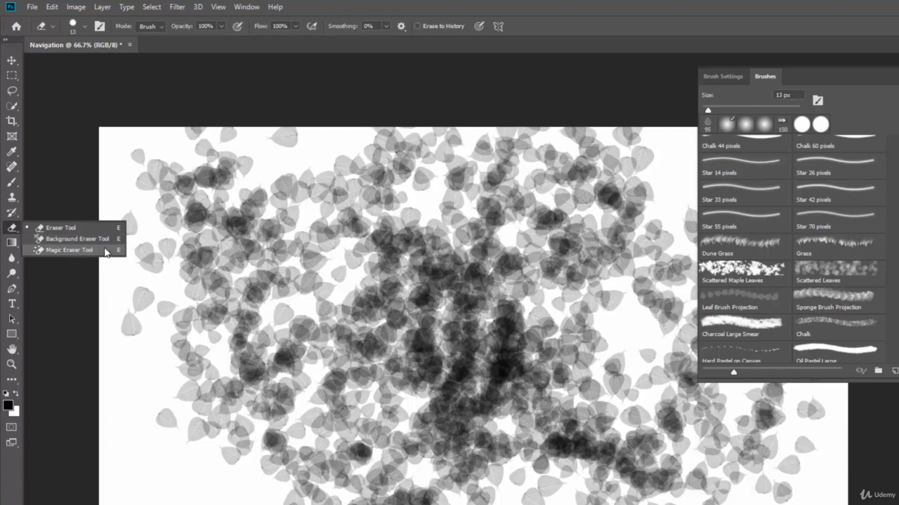
{"action": "left_click", "coordinate": [66, 226]}
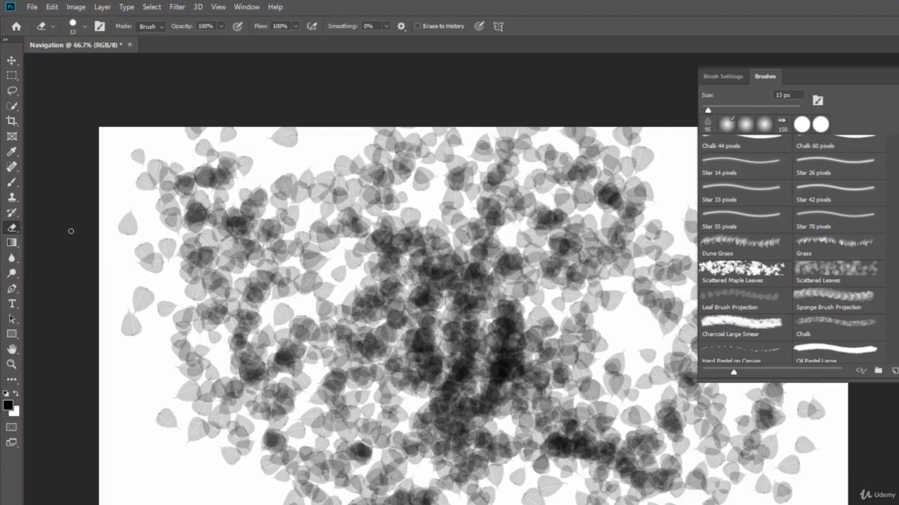
{"action": "left_click", "coordinate": [833, 269]}
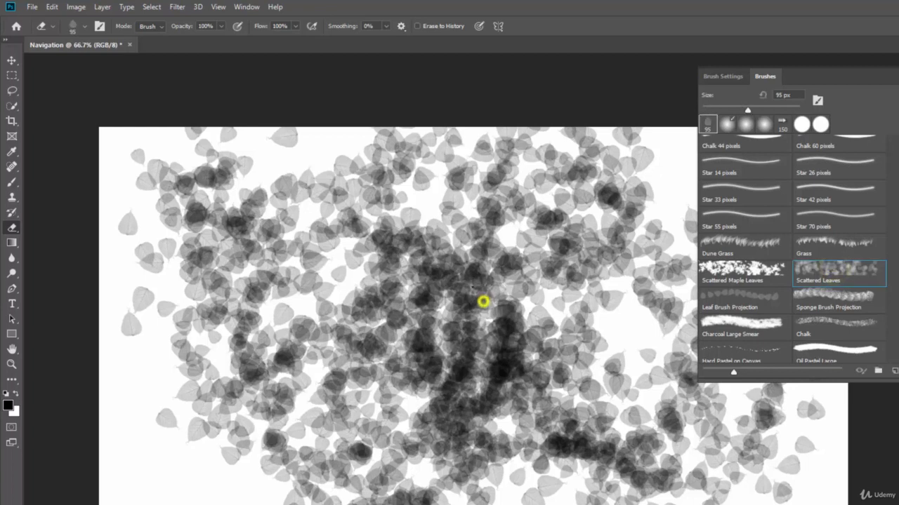
{"action": "mouse_move", "coordinate": [483, 302]}
{"action": "left_mouse_down"}
{"action": "mouse_move", "coordinate": [460, 293]}
{"action": "mouse_move", "coordinate": [483, 294]}
{"action": "mouse_move", "coordinate": [470, 294]}
{"action": "mouse_move", "coordinate": [483, 271]}
{"action": "mouse_move", "coordinate": [509, 277]}
{"action": "mouse_move", "coordinate": [464, 298]}
{"action": "mouse_move", "coordinate": [557, 294]}
{"action": "mouse_move", "coordinate": [509, 300]}
{"action": "mouse_move", "coordinate": [360, 265]}
{"action": "mouse_move", "coordinate": [288, 267]}
{"action": "mouse_move", "coordinate": [482, 301]}
{"action": "mouse_move", "coordinate": [280, 290]}
{"action": "mouse_move", "coordinate": [355, 353]}
{"action": "mouse_move", "coordinate": [527, 429]}
{"action": "mouse_move", "coordinate": [529, 358]}
{"action": "mouse_move", "coordinate": [576, 334]}
{"action": "left_mouse_up"}
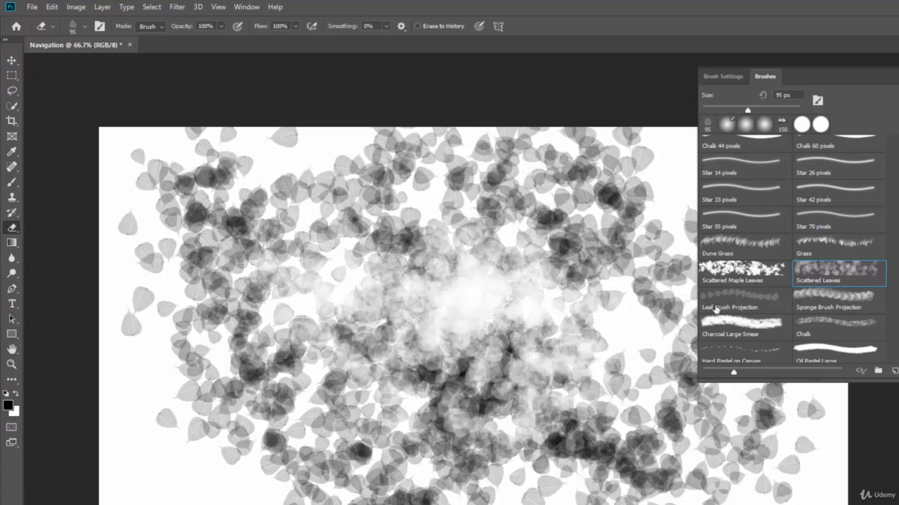
Erase a large solid area in the middle of the leaves with the Hard Round Pressure Size preset, and collapse the brush list.
{"action": "scroll", "coordinate": [788, 249], "scroll_direction": "up", "scroll_amount": 10}
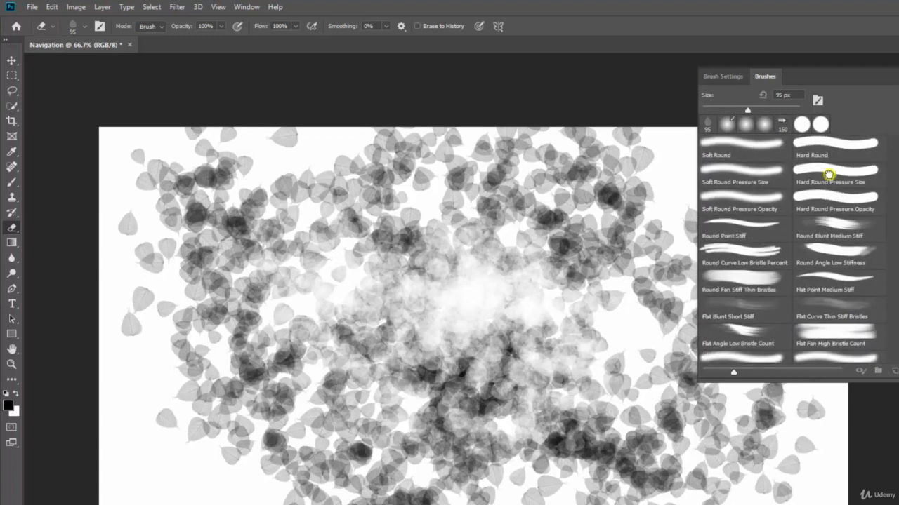
{"action": "left_click", "coordinate": [829, 174]}
{"action": "mouse_move", "coordinate": [532, 256]}
{"action": "left_mouse_down"}
{"action": "mouse_move", "coordinate": [413, 249]}
{"action": "mouse_move", "coordinate": [364, 280]}
{"action": "mouse_move", "coordinate": [478, 273]}
{"action": "mouse_move", "coordinate": [567, 280]}
{"action": "mouse_move", "coordinate": [410, 294]}
{"action": "mouse_move", "coordinate": [376, 338]}
{"action": "mouse_move", "coordinate": [598, 323]}
{"action": "mouse_move", "coordinate": [440, 357]}
{"action": "mouse_move", "coordinate": [514, 373]}
{"action": "mouse_move", "coordinate": [581, 372]}
{"action": "mouse_move", "coordinate": [451, 400]}
{"action": "mouse_move", "coordinate": [515, 420]}
{"action": "mouse_move", "coordinate": [412, 302]}
{"action": "mouse_move", "coordinate": [401, 358]}
{"action": "mouse_move", "coordinate": [375, 335]}
{"action": "mouse_move", "coordinate": [324, 316]}
{"action": "mouse_move", "coordinate": [371, 261]}
{"action": "mouse_move", "coordinate": [351, 300]}
{"action": "mouse_move", "coordinate": [350, 290]}
{"action": "mouse_move", "coordinate": [524, 292]}
{"action": "mouse_move", "coordinate": [564, 330]}
{"action": "mouse_move", "coordinate": [587, 313]}
{"action": "mouse_move", "coordinate": [535, 247]}
{"action": "mouse_move", "coordinate": [452, 305]}
{"action": "mouse_move", "coordinate": [443, 335]}
{"action": "left_mouse_up"}
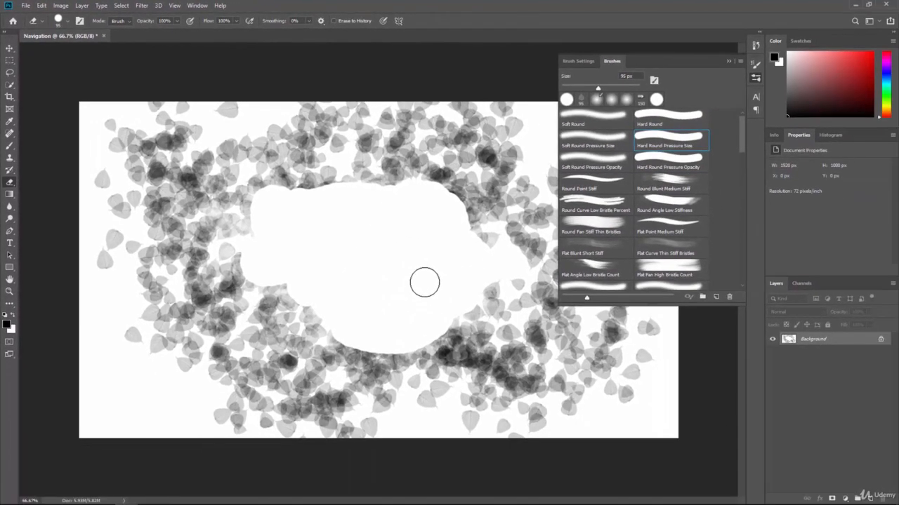
{"action": "left_click", "coordinate": [729, 62]}
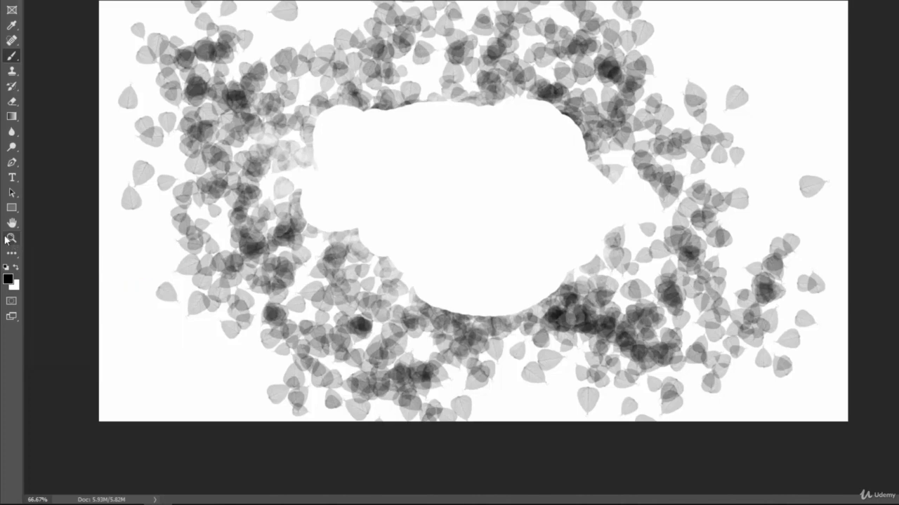
Examine the leaf painting by zooming in to 100%, panning around it with the Hand tool, and zooming in to 200%.
{"action": "left_click", "coordinate": [12, 239]}
{"action": "left_click", "coordinate": [424, 190]}
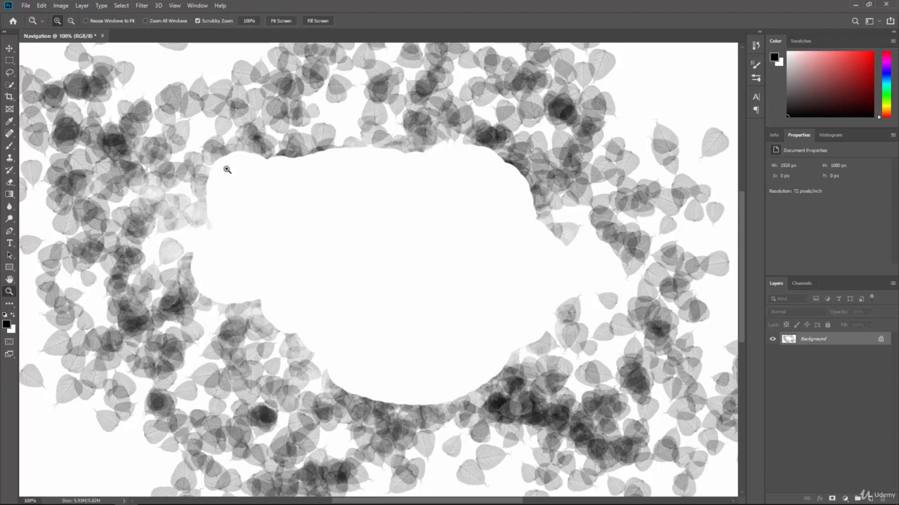
{"action": "left_click", "coordinate": [8, 279]}
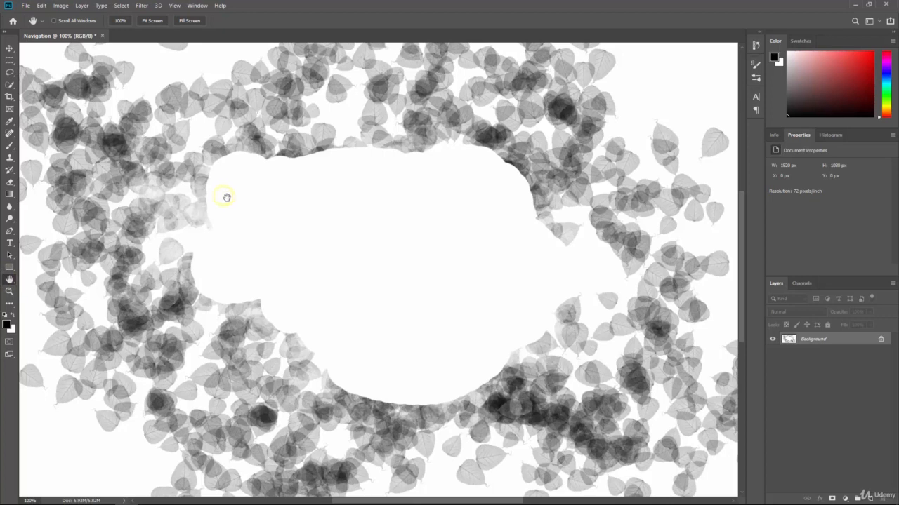
{"action": "left_click_drag", "start_coordinate": [227, 199], "coordinate": [396, 286]}
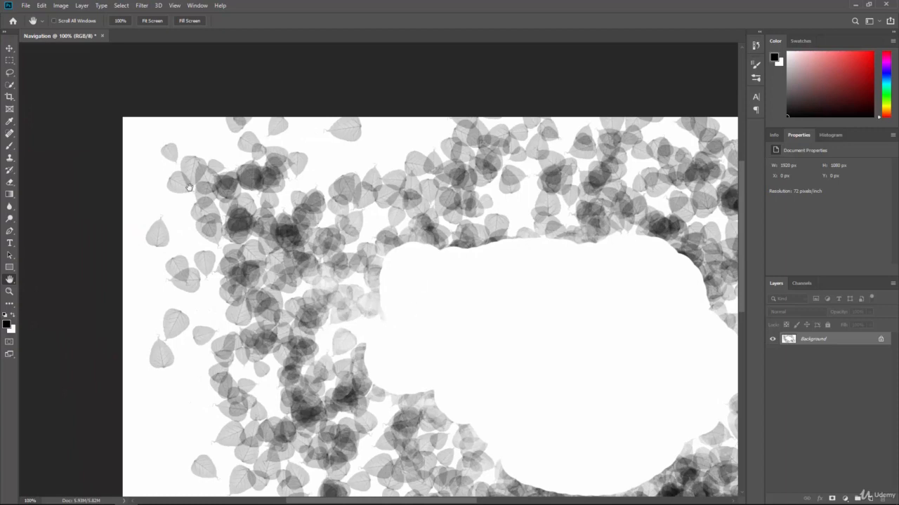
{"action": "left_click_drag", "start_coordinate": [176, 172], "coordinate": [157, 166]}
{"action": "left_click_drag", "start_coordinate": [522, 196], "coordinate": [336, 199]}
{"action": "mouse_move", "coordinate": [504, 218]}
{"action": "left_mouse_down"}
{"action": "mouse_move", "coordinate": [415, 207]}
{"action": "mouse_move", "coordinate": [314, 169]}
{"action": "mouse_move", "coordinate": [320, 133]}
{"action": "left_mouse_up"}
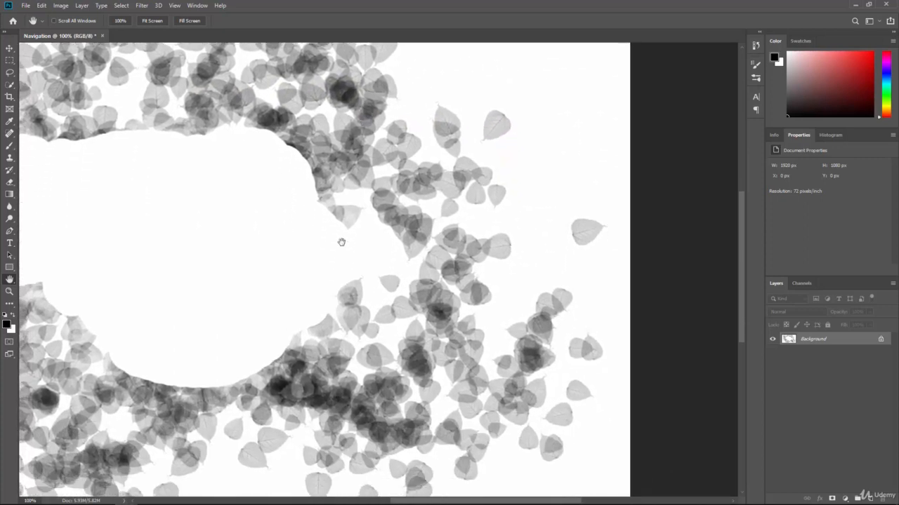
{"action": "mouse_move", "coordinate": [329, 293]}
{"action": "left_mouse_down"}
{"action": "mouse_move", "coordinate": [392, 252]}
{"action": "mouse_move", "coordinate": [552, 297]}
{"action": "mouse_move", "coordinate": [605, 301]}
{"action": "left_mouse_up"}
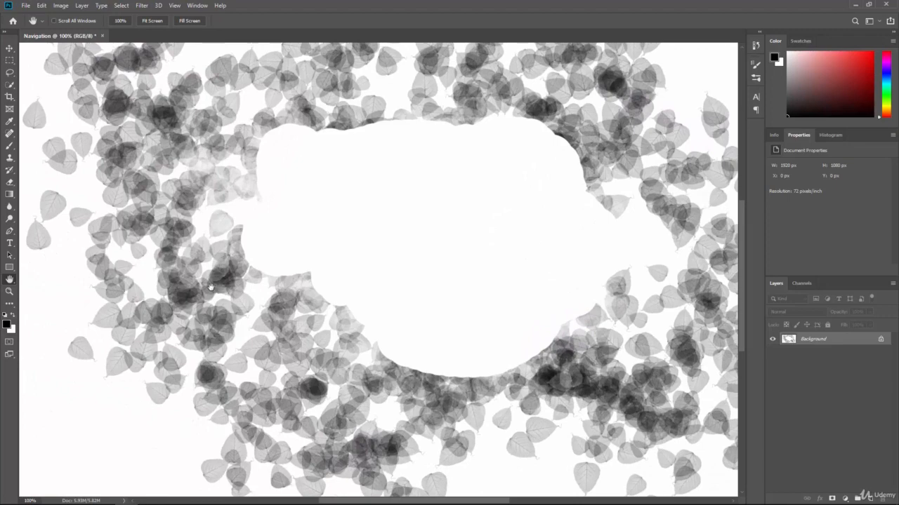
{"action": "left_click", "coordinate": [9, 291]}
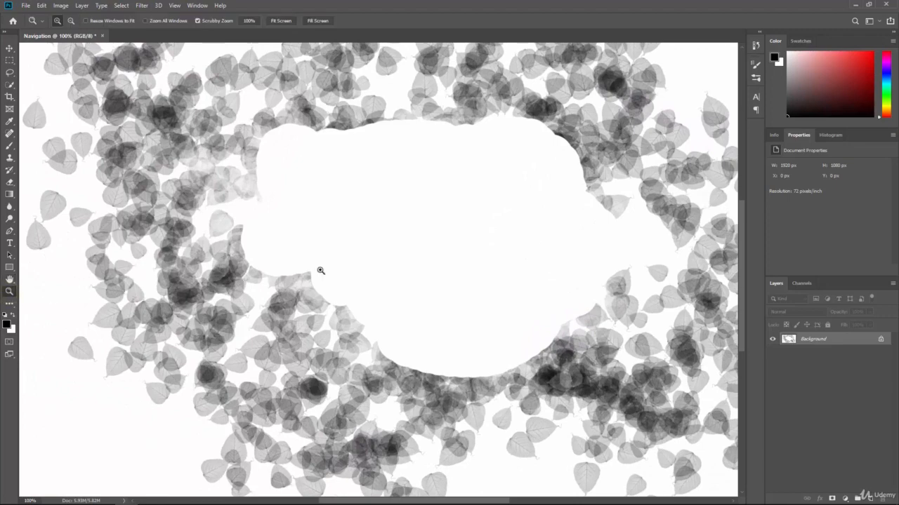
{"action": "left_click", "coordinate": [399, 247]}
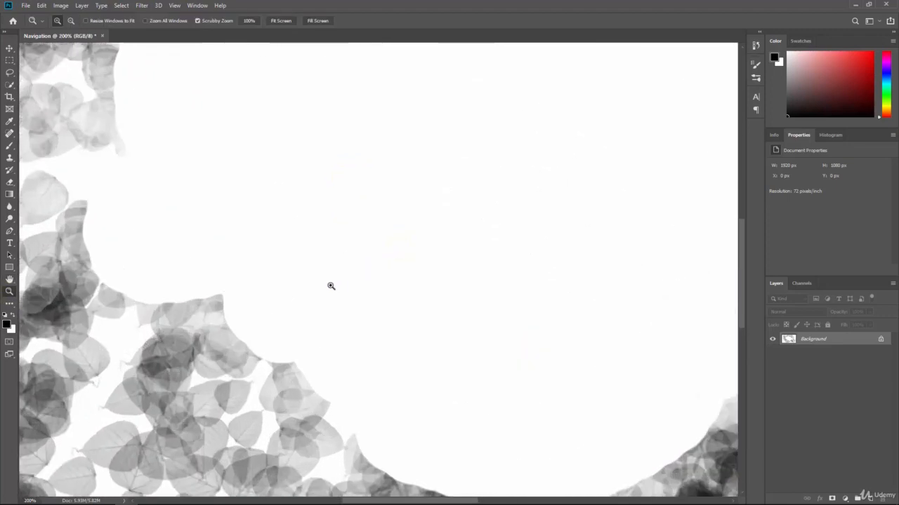
Examine the leaves up close at 300%, moving across the upper-left part of the painting with the Hand tool.
{"action": "left_click", "coordinate": [166, 359]}
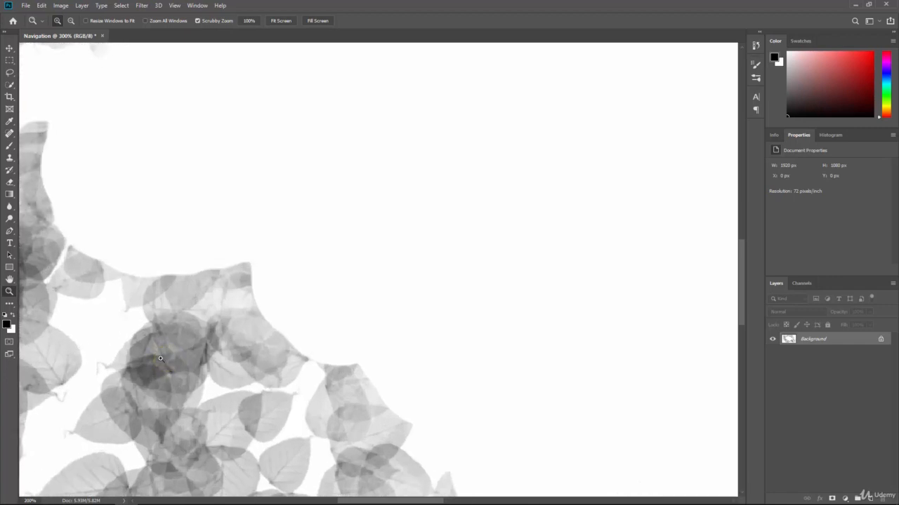
{"action": "left_click", "coordinate": [9, 278]}
{"action": "left_click_drag", "start_coordinate": [143, 350], "coordinate": [307, 340]}
{"action": "left_click_drag", "start_coordinate": [121, 285], "coordinate": [333, 340]}
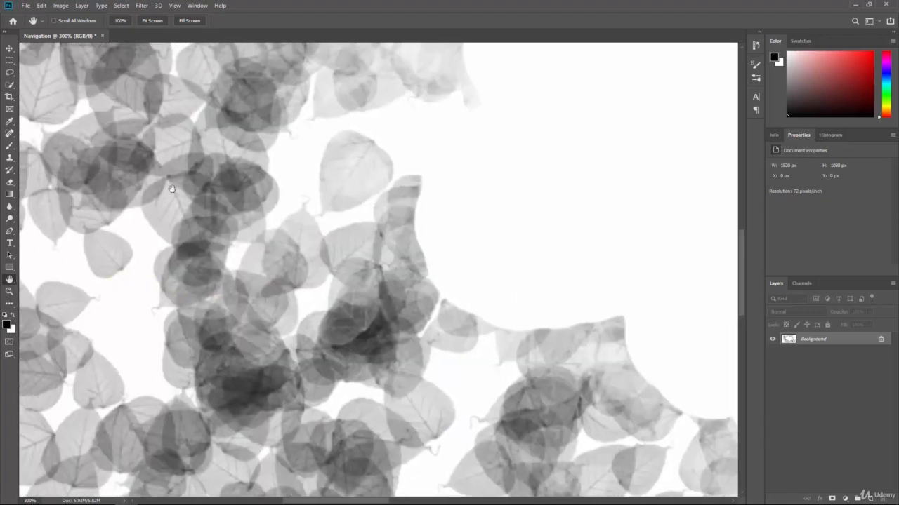
{"action": "left_click_drag", "start_coordinate": [173, 187], "coordinate": [319, 298]}
{"action": "left_click_drag", "start_coordinate": [268, 134], "coordinate": [316, 334]}
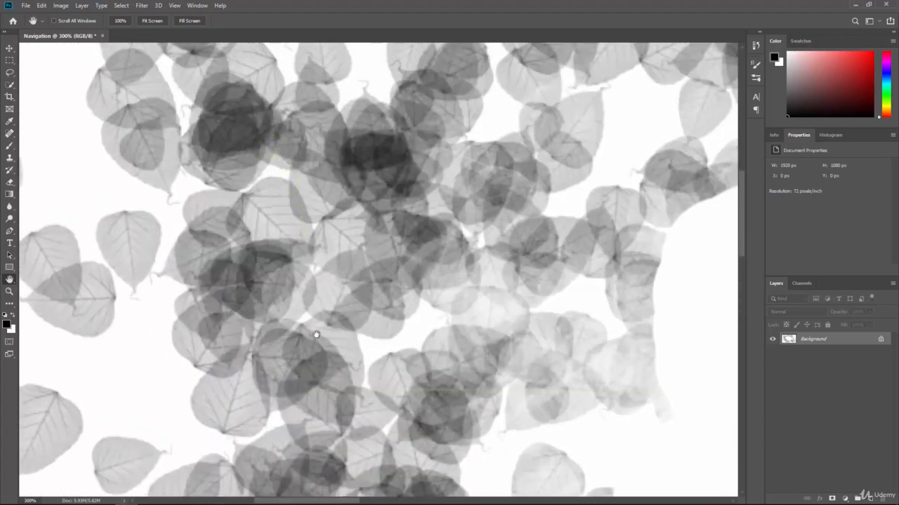
{"action": "left_click_drag", "start_coordinate": [358, 180], "coordinate": [277, 237]}
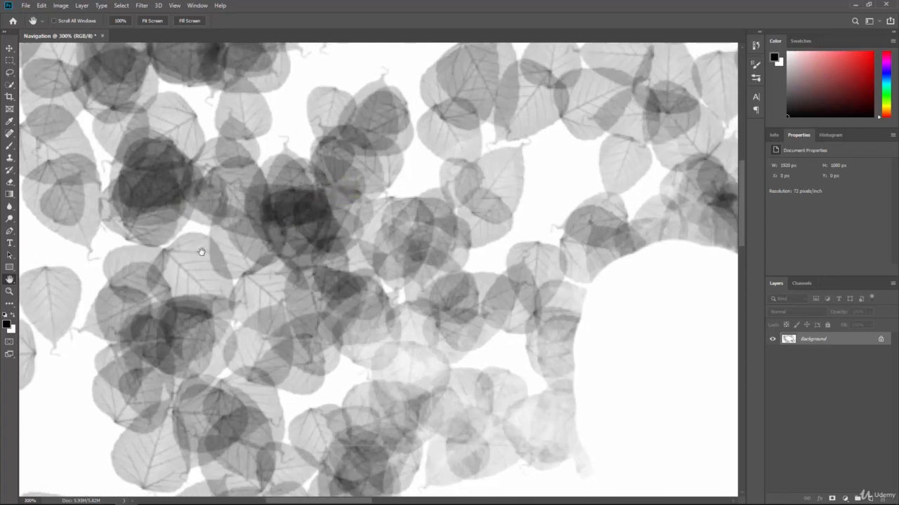
Zoom out with the Zoom tool in stages from the leaf detail until the whole canvas shows at 25%.
{"action": "left_click", "coordinate": [8, 292]}
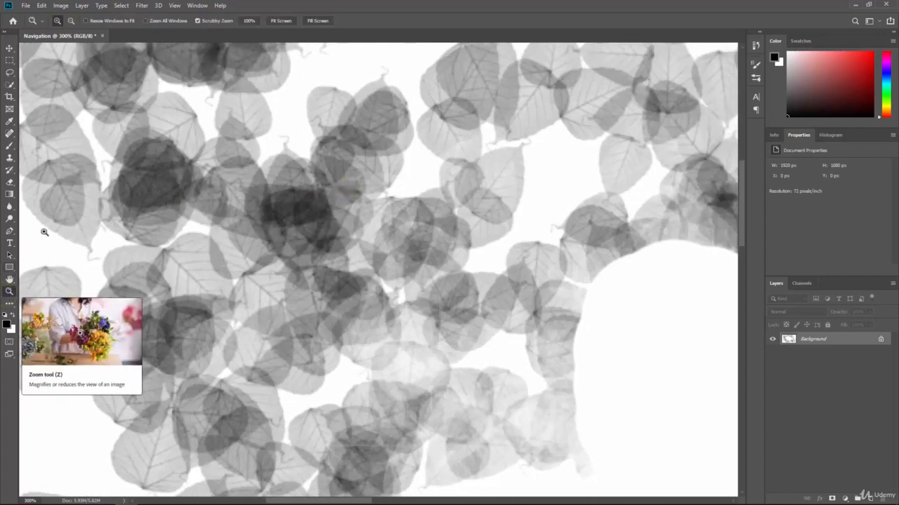
{"action": "left_click", "coordinate": [70, 21]}
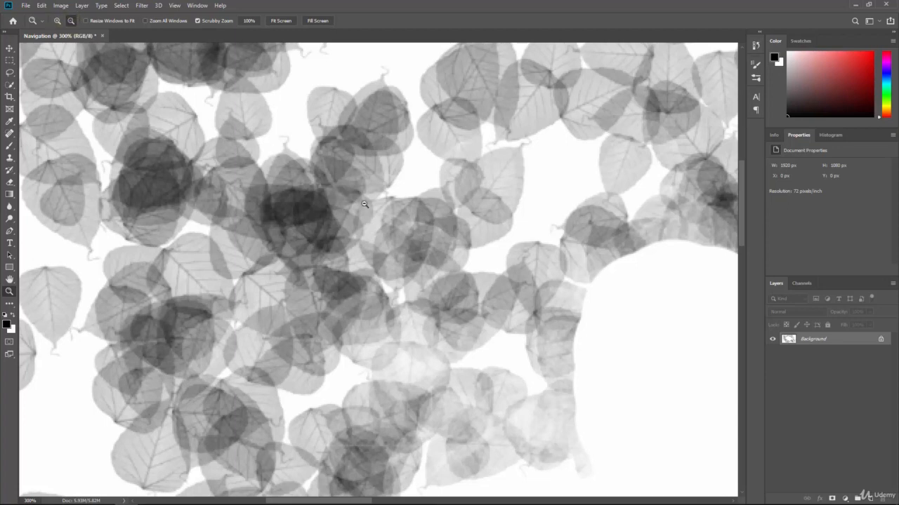
{"action": "left_click", "coordinate": [400, 225]}
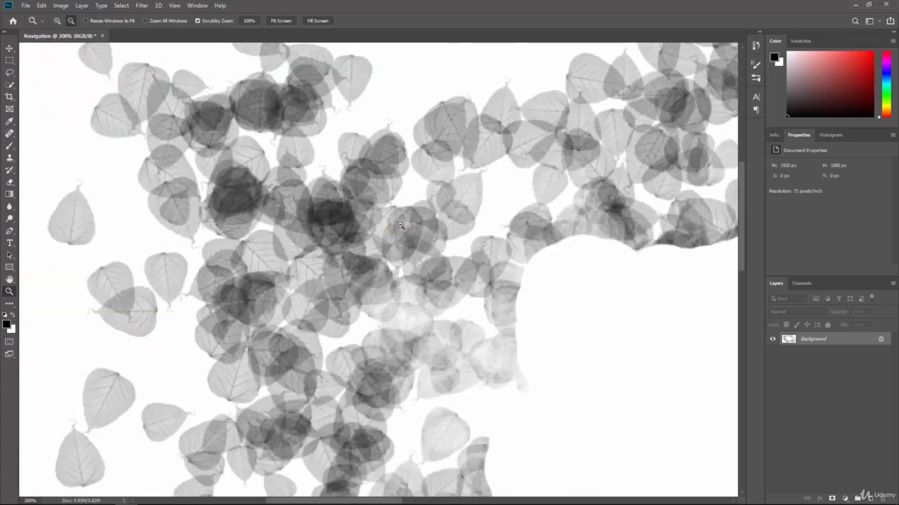
{"action": "left_click", "coordinate": [573, 317]}
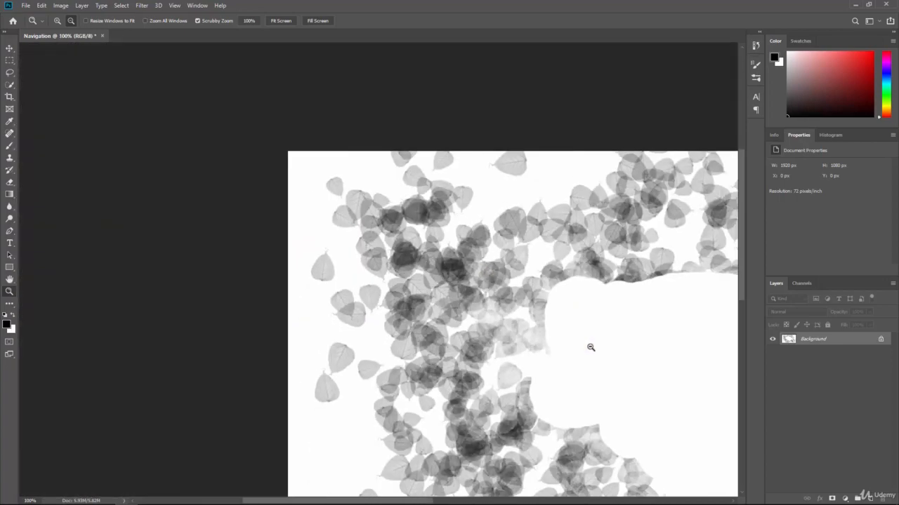
{"action": "left_click", "coordinate": [590, 347]}
{"action": "left_click", "coordinate": [515, 345]}
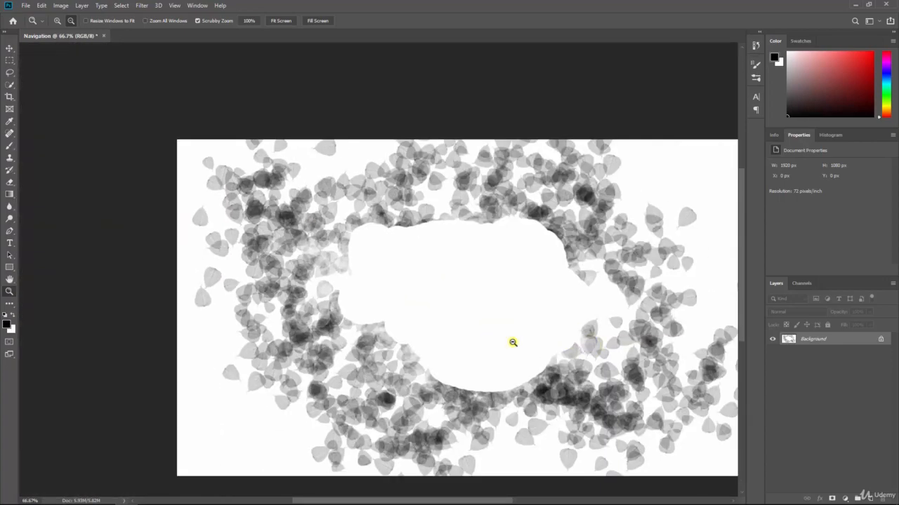
{"action": "left_click", "coordinate": [373, 269]}
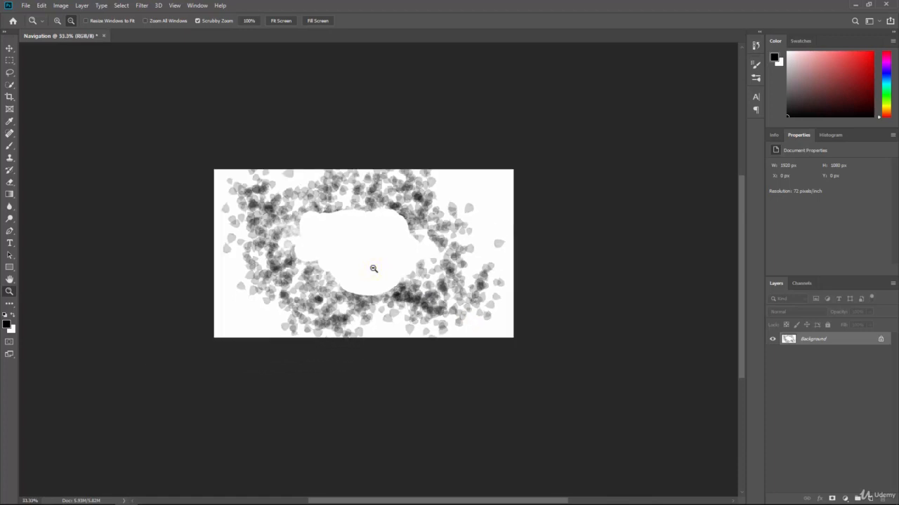
{"action": "left_click", "coordinate": [374, 269]}
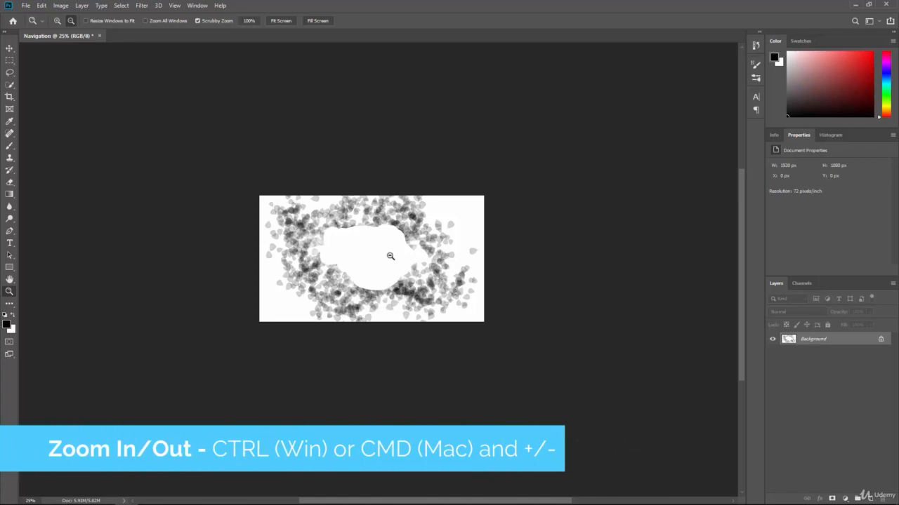
Zoom the canvas in to 100%, back out to 50%, and in to 100% again.
{"action": "key", "text": "ctrl+plus"}
{"action": "key", "text": "ctrl+plus"}
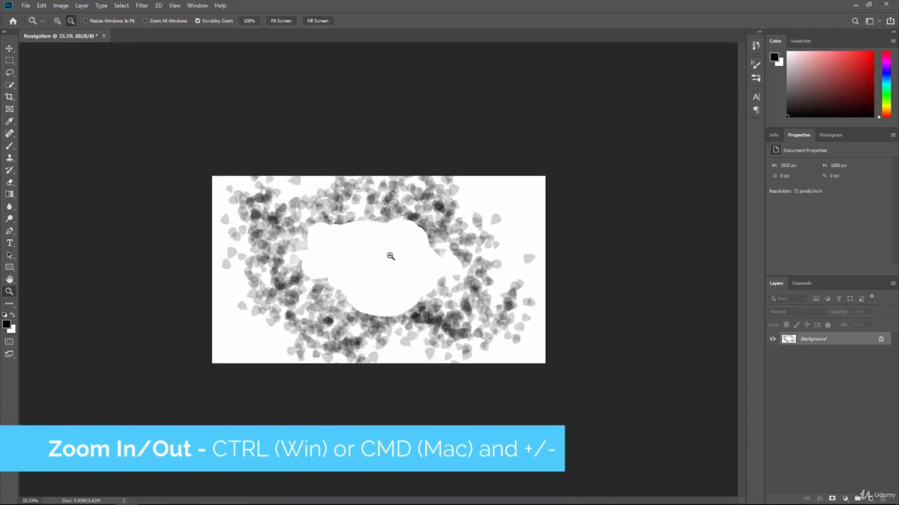
{"action": "key", "text": "ctrl+plus"}
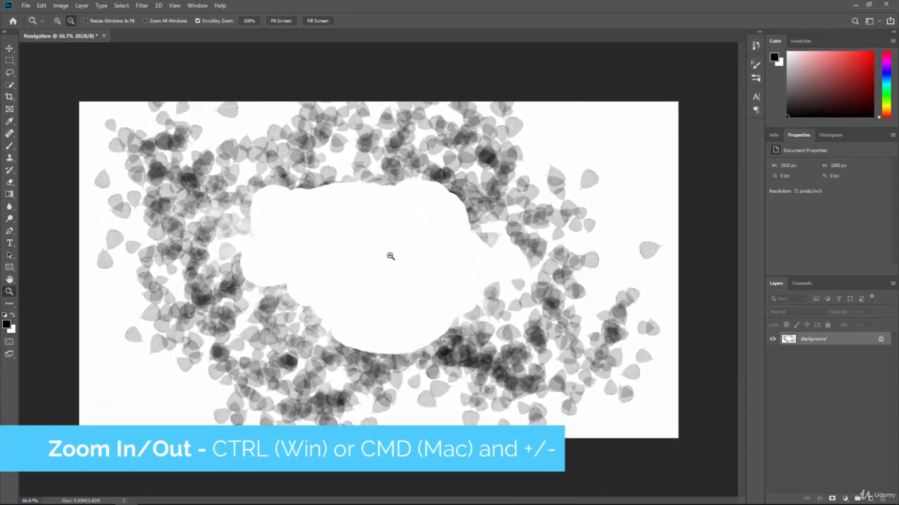
{"action": "key", "text": "ctrl+plus"}
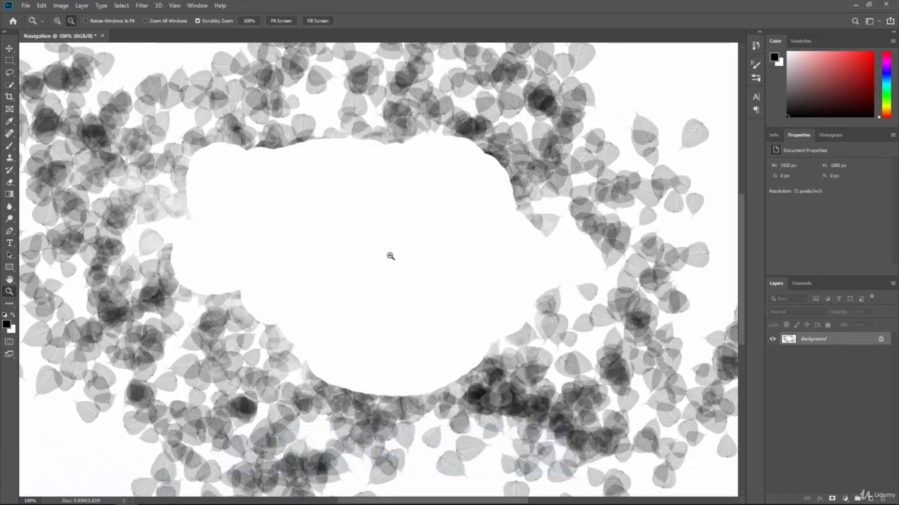
{"action": "key", "text": "ctrl+minus"}
{"action": "key", "text": "ctrl+minus"}
{"action": "key", "text": "ctrl+minus"}
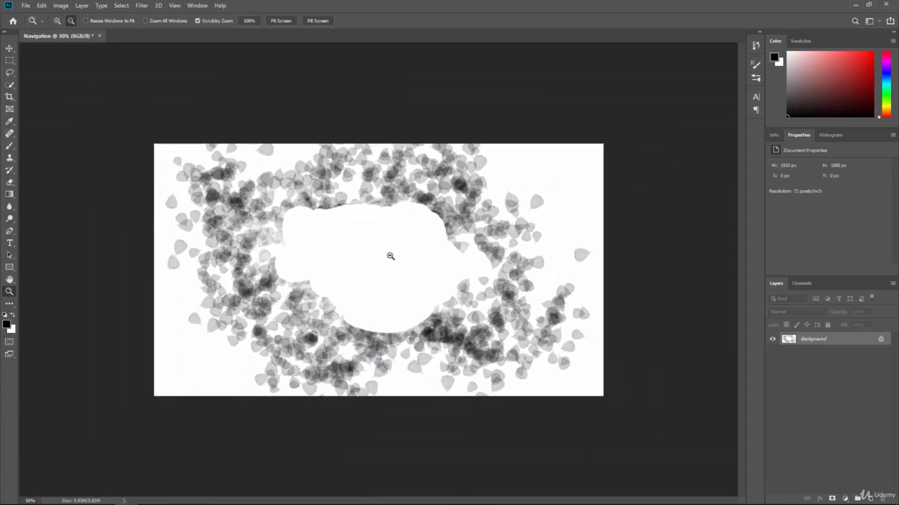
{"action": "key", "text": "ctrl+plus"}
{"action": "key", "text": "ctrl+plus"}
{"action": "key", "text": "ctrl+plus"}
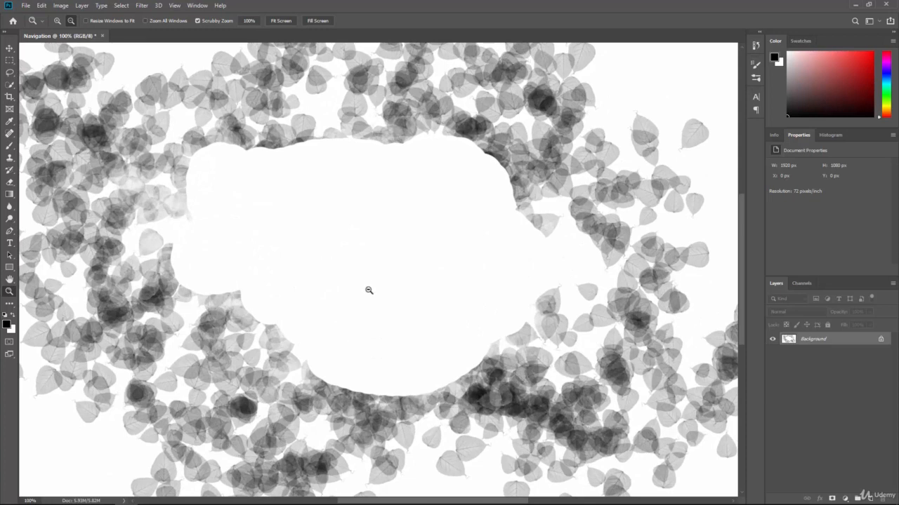
Fill the erased middle of the canvas with black leaves using the Brush tool, working at 200% and at 100%.
{"action": "left_click", "coordinate": [9, 145]}
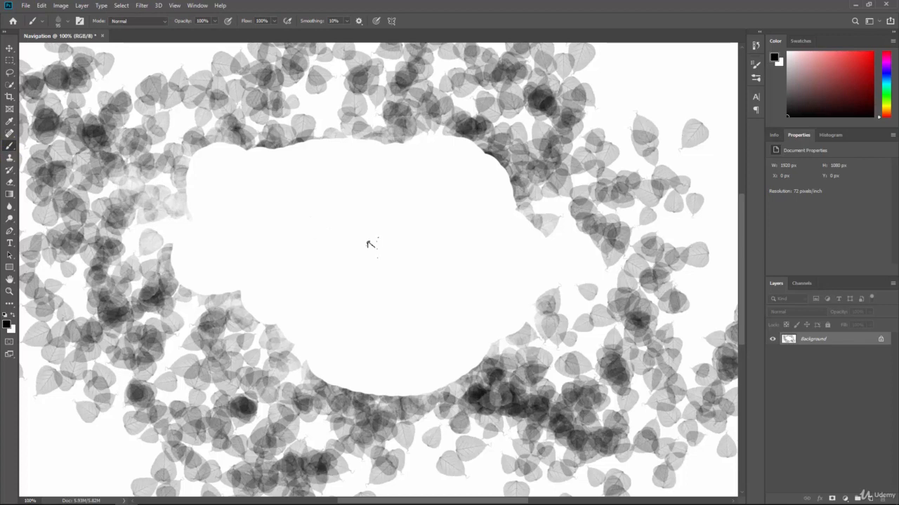
{"action": "key", "text": "ctrl+plus"}
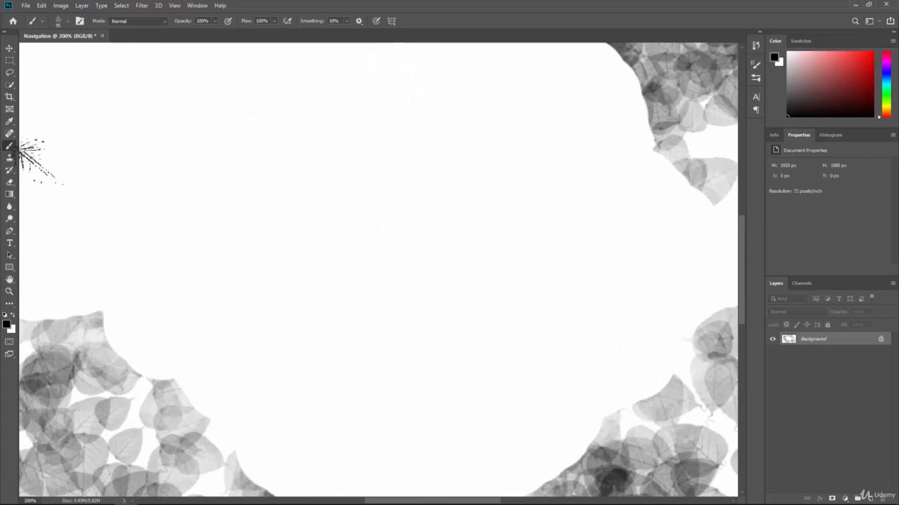
{"action": "mouse_move", "coordinate": [231, 195]}
{"action": "left_mouse_down"}
{"action": "mouse_move", "coordinate": [318, 203]}
{"action": "mouse_move", "coordinate": [350, 185]}
{"action": "mouse_move", "coordinate": [273, 238]}
{"action": "mouse_move", "coordinate": [237, 149]}
{"action": "mouse_move", "coordinate": [132, 179]}
{"action": "mouse_move", "coordinate": [442, 276]}
{"action": "mouse_move", "coordinate": [579, 265]}
{"action": "mouse_move", "coordinate": [516, 168]}
{"action": "mouse_move", "coordinate": [392, 63]}
{"action": "mouse_move", "coordinate": [428, 67]}
{"action": "left_mouse_up"}
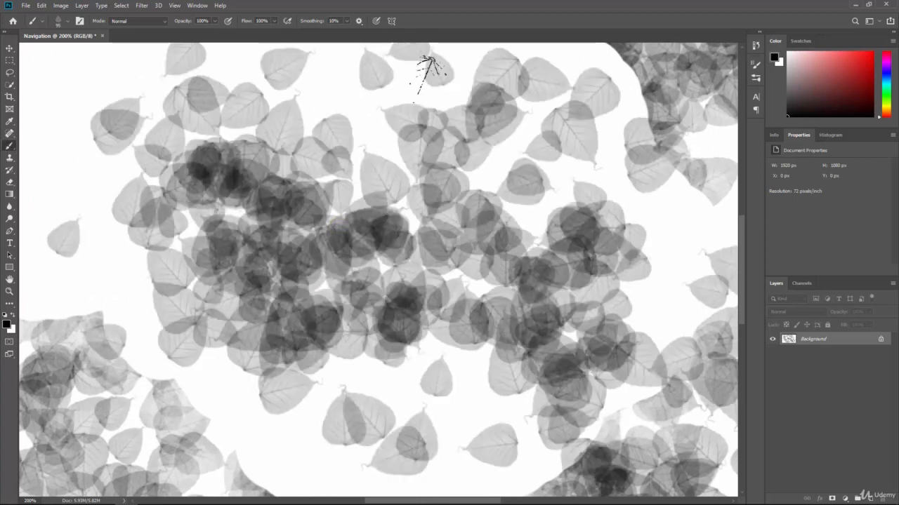
{"action": "key", "text": "ctrl+minus"}
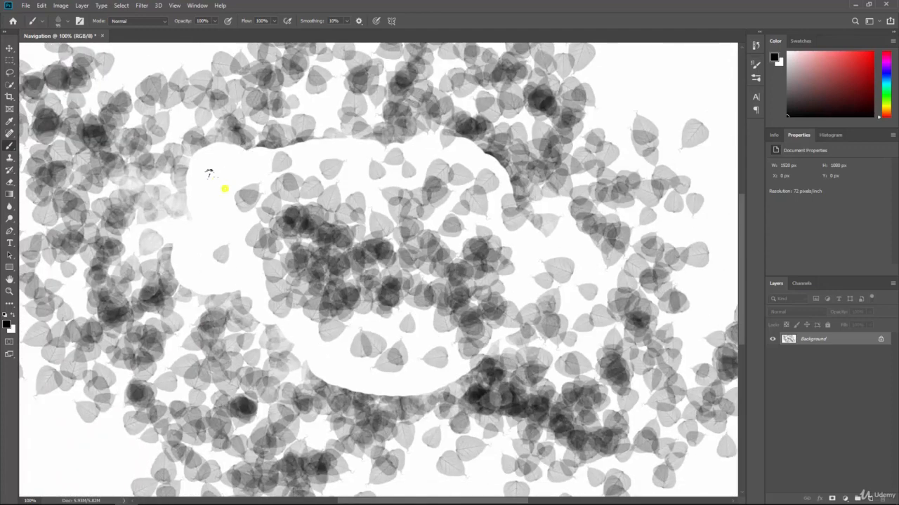
{"action": "mouse_move", "coordinate": [225, 186]}
{"action": "left_mouse_down"}
{"action": "mouse_move", "coordinate": [168, 260]}
{"action": "mouse_move", "coordinate": [351, 358]}
{"action": "mouse_move", "coordinate": [548, 288]}
{"action": "mouse_move", "coordinate": [315, 163]}
{"action": "mouse_move", "coordinate": [407, 210]}
{"action": "mouse_move", "coordinate": [552, 309]}
{"action": "left_mouse_up"}
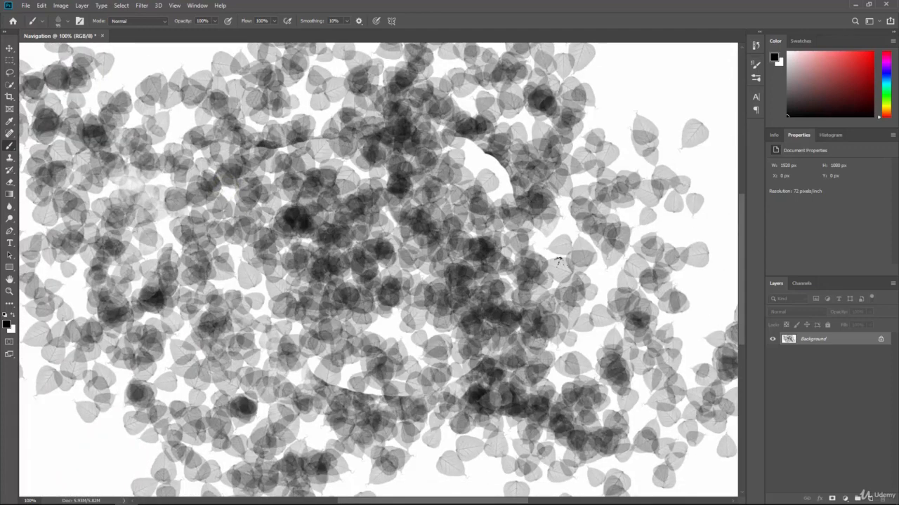
Paint a column of leaves down the canvas's right side and add another layer of leaves over the middle at 66.7%.
{"action": "key", "text": "ctrl+minus"}
{"action": "mouse_move", "coordinate": [637, 140]}
{"action": "left_mouse_down"}
{"action": "mouse_move", "coordinate": [611, 162]}
{"action": "mouse_move", "coordinate": [653, 192]}
{"action": "mouse_move", "coordinate": [650, 257]}
{"action": "mouse_move", "coordinate": [625, 341]}
{"action": "mouse_move", "coordinate": [632, 373]}
{"action": "mouse_move", "coordinate": [589, 390]}
{"action": "left_mouse_up"}
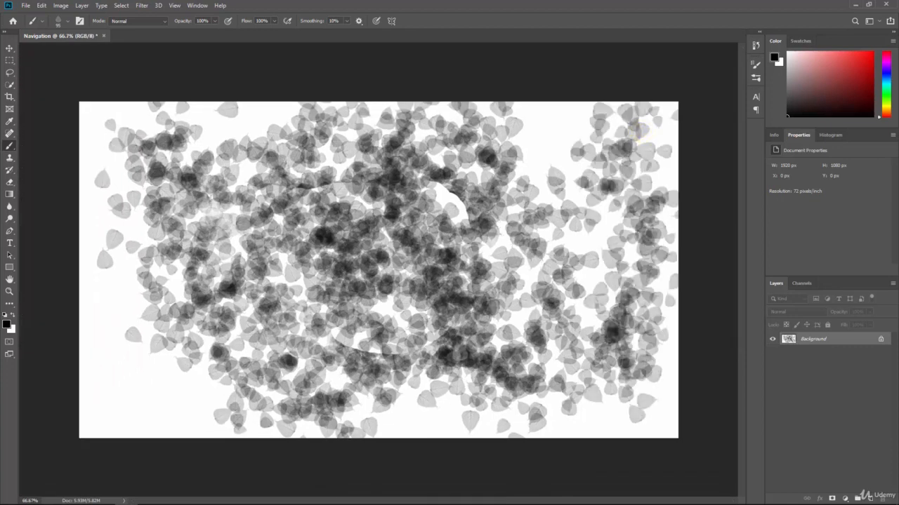
{"action": "mouse_move", "coordinate": [355, 334]}
{"action": "left_mouse_down"}
{"action": "mouse_move", "coordinate": [464, 337]}
{"action": "mouse_move", "coordinate": [422, 186]}
{"action": "mouse_move", "coordinate": [337, 196]}
{"action": "mouse_move", "coordinate": [252, 337]}
{"action": "mouse_move", "coordinate": [520, 316]}
{"action": "mouse_move", "coordinate": [544, 211]}
{"action": "mouse_move", "coordinate": [443, 140]}
{"action": "mouse_move", "coordinate": [281, 189]}
{"action": "mouse_move", "coordinate": [161, 266]}
{"action": "mouse_move", "coordinate": [249, 324]}
{"action": "left_mouse_up"}
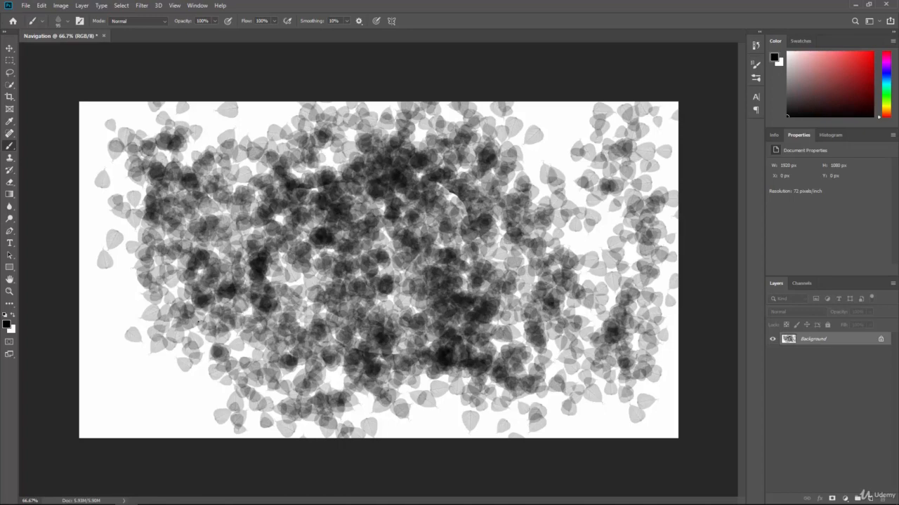
Inspect the painted leaves at 300% and return to the full canvas at 66.7%.
{"action": "key", "text": "ctrl+plus"}
{"action": "key", "text": "ctrl+plus"}
{"action": "key", "text": "ctrl+plus"}
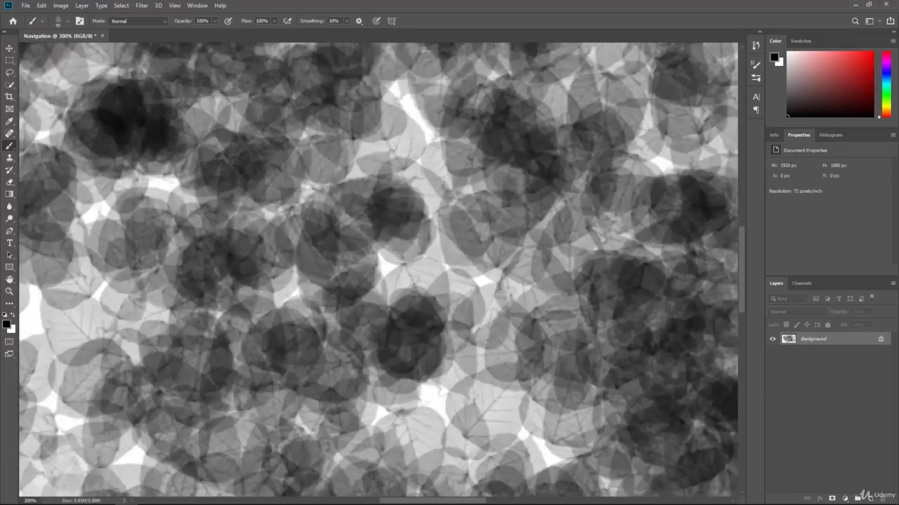
{"action": "key", "text": "ctrl+minus"}
{"action": "key", "text": "ctrl+minus"}
{"action": "key", "text": "ctrl+minus"}
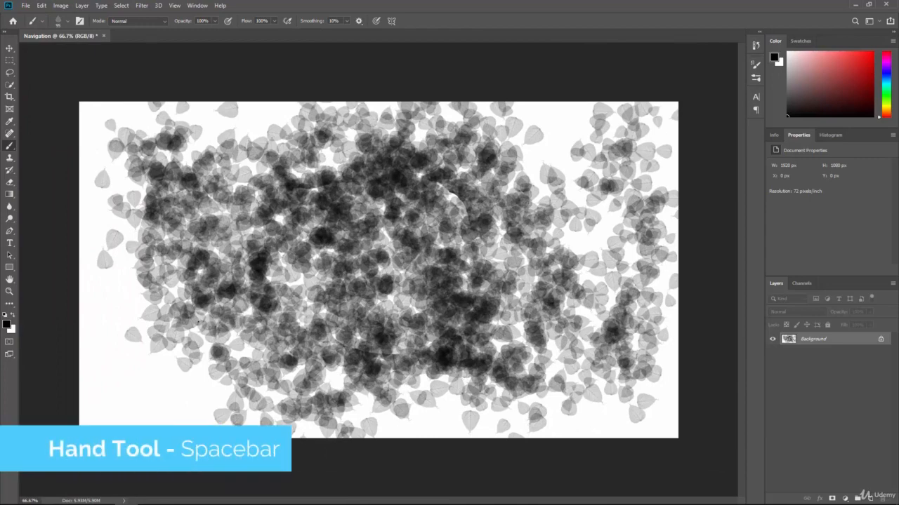
Paint more leaves along the left edge and lower-left area of the canvas with the Brush tool at 200%.
{"action": "key", "text": "ctrl+plus"}
{"action": "key", "text": "ctrl+plus"}
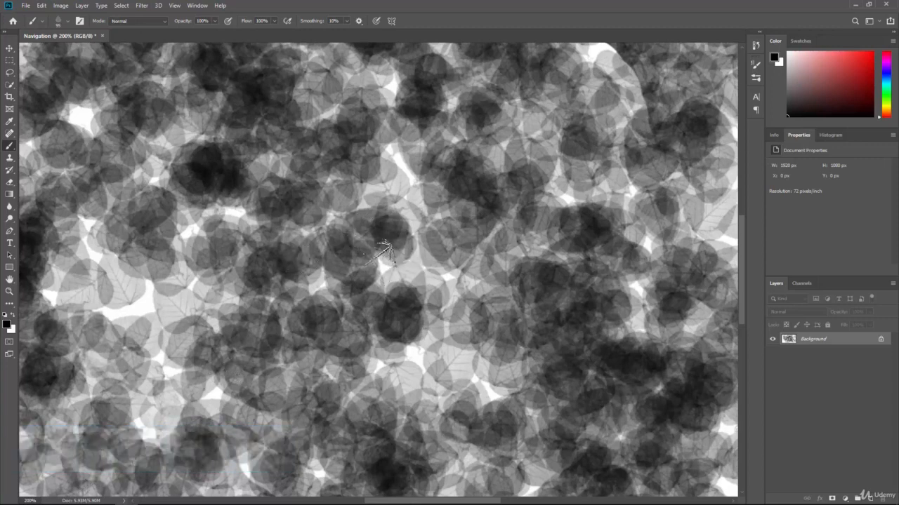
{"action": "key", "text": "space"}
{"action": "left_click_drag", "start_coordinate": [267, 209], "coordinate": [395, 320]}
{"action": "left_click_drag", "start_coordinate": [213, 211], "coordinate": [415, 325]}
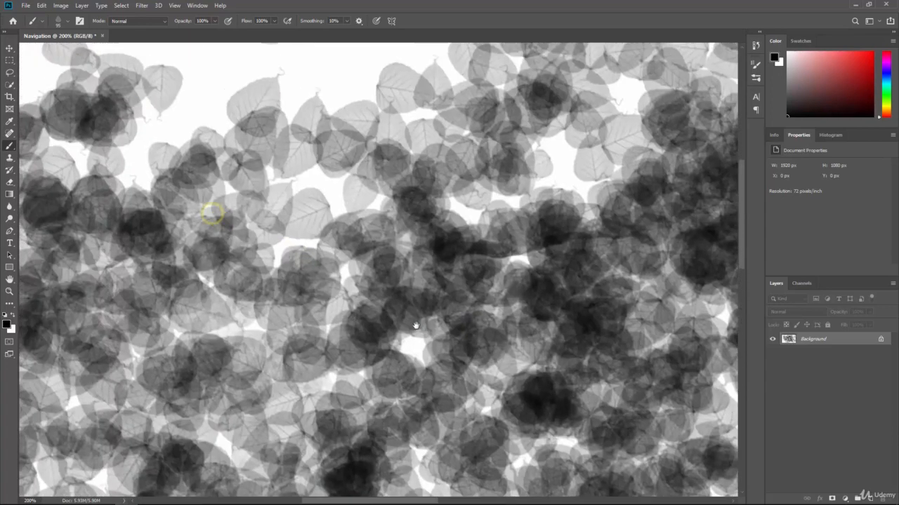
{"action": "left_click_drag", "start_coordinate": [190, 225], "coordinate": [395, 283]}
{"action": "left_click_drag", "start_coordinate": [304, 297], "coordinate": [294, 110]}
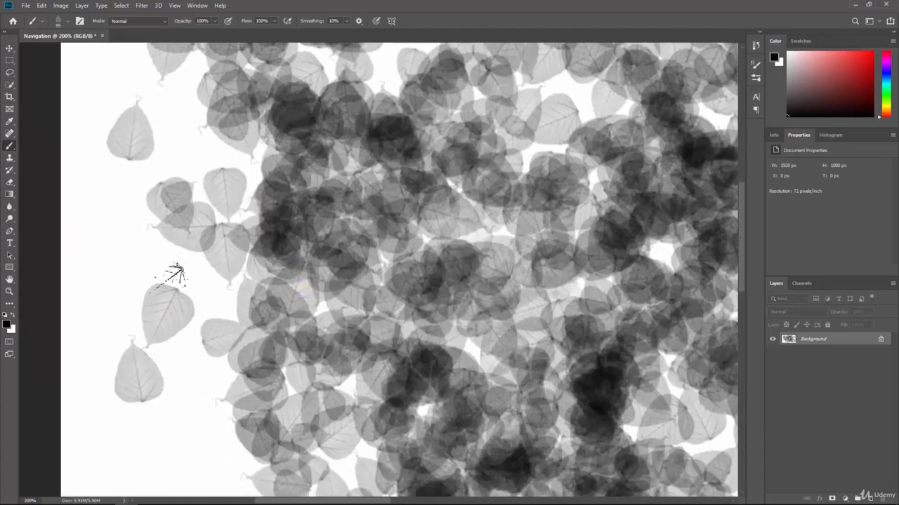
{"action": "mouse_move", "coordinate": [154, 267]}
{"action": "left_mouse_down"}
{"action": "mouse_move", "coordinate": [158, 238]}
{"action": "mouse_move", "coordinate": [118, 276]}
{"action": "mouse_move", "coordinate": [141, 276]}
{"action": "mouse_move", "coordinate": [218, 239]}
{"action": "mouse_move", "coordinate": [253, 269]}
{"action": "mouse_move", "coordinate": [174, 213]}
{"action": "mouse_move", "coordinate": [147, 335]}
{"action": "mouse_move", "coordinate": [205, 385]}
{"action": "left_mouse_up"}
{"action": "mouse_move", "coordinate": [197, 416]}
{"action": "left_mouse_down"}
{"action": "mouse_move", "coordinate": [186, 327]}
{"action": "mouse_move", "coordinate": [188, 138]}
{"action": "left_mouse_up"}
{"action": "left_click_drag", "start_coordinate": [184, 354], "coordinate": [178, 260]}
{"action": "mouse_move", "coordinate": [147, 309]}
{"action": "left_mouse_down"}
{"action": "mouse_move", "coordinate": [117, 250]}
{"action": "mouse_move", "coordinate": [196, 185]}
{"action": "mouse_move", "coordinate": [104, 361]}
{"action": "mouse_move", "coordinate": [149, 390]}
{"action": "mouse_move", "coordinate": [141, 309]}
{"action": "left_mouse_up"}
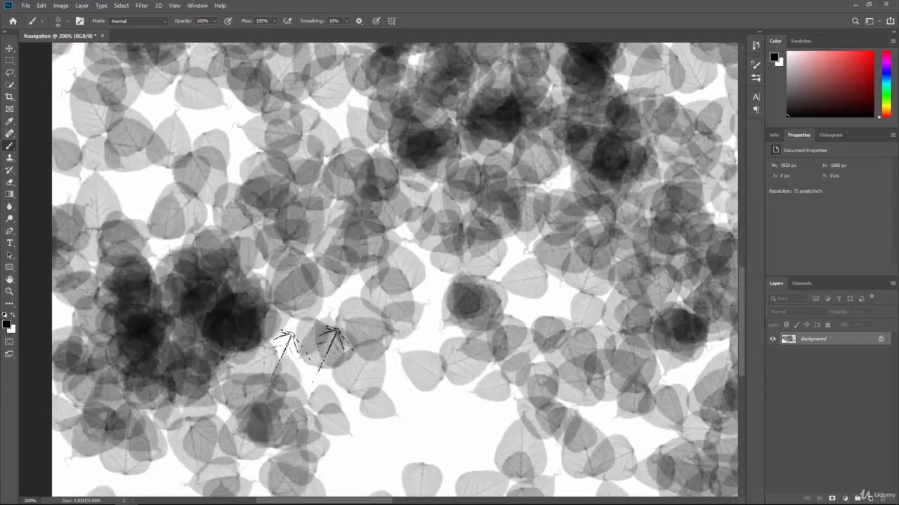
Paint dense leaves over the bottom middle of the canvas at 200%, and return the view to 66.7%.
{"action": "key", "text": "space"}
{"action": "left_click_drag", "start_coordinate": [533, 439], "coordinate": [266, 343]}
{"action": "left_click_drag", "start_coordinate": [402, 392], "coordinate": [374, 385]}
{"action": "mouse_move", "coordinate": [403, 397]}
{"action": "left_mouse_down"}
{"action": "mouse_move", "coordinate": [396, 362]}
{"action": "mouse_move", "coordinate": [506, 358]}
{"action": "mouse_move", "coordinate": [645, 389]}
{"action": "mouse_move", "coordinate": [474, 340]}
{"action": "mouse_move", "coordinate": [348, 358]}
{"action": "mouse_move", "coordinate": [236, 278]}
{"action": "mouse_move", "coordinate": [317, 228]}
{"action": "mouse_move", "coordinate": [302, 326]}
{"action": "mouse_move", "coordinate": [422, 267]}
{"action": "mouse_move", "coordinate": [492, 186]}
{"action": "left_mouse_up"}
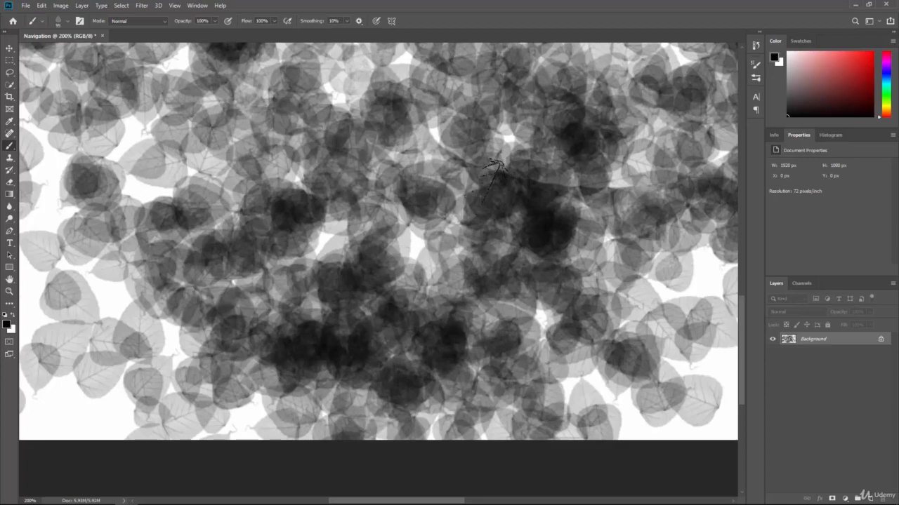
{"action": "key", "text": "ctrl+minus"}
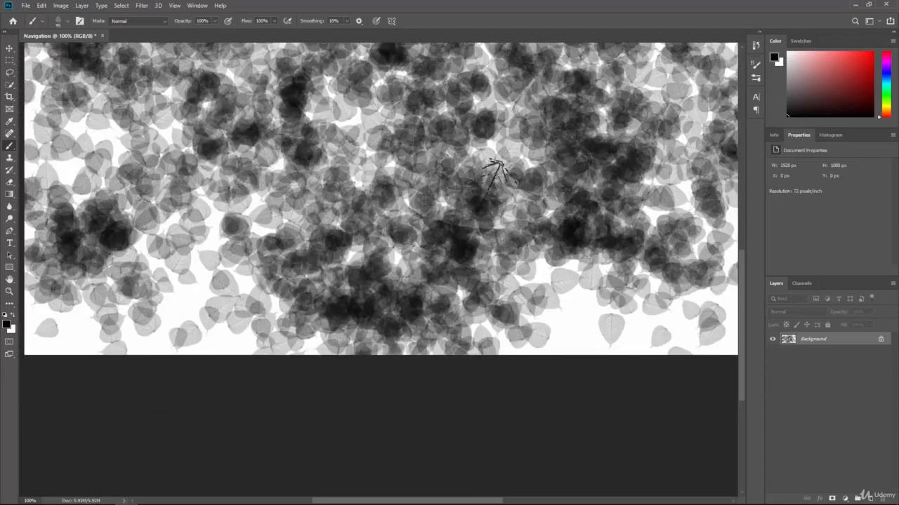
{"action": "key", "text": "ctrl+minus"}
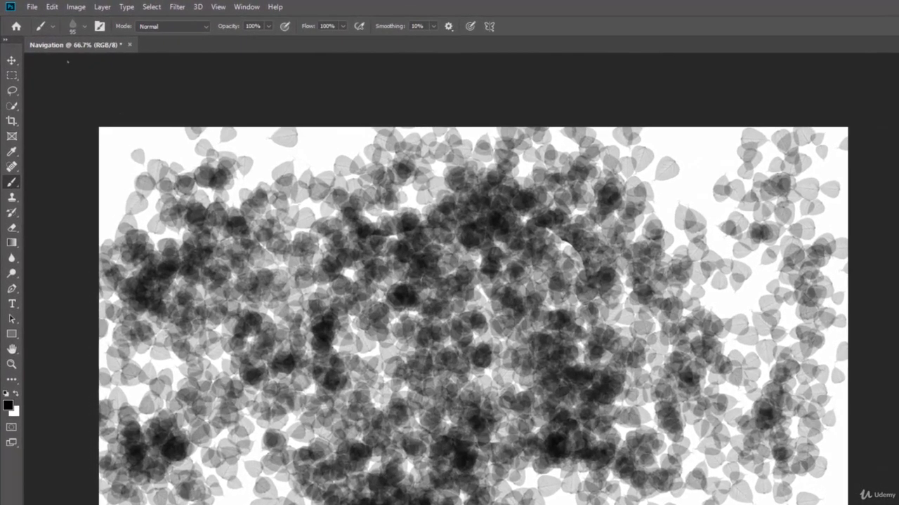
Save the leaf painting as Navigation.psd in Photoshop format in the Files folder of 02 - Navigation and Tools.
{"action": "left_click", "coordinate": [35, 8]}
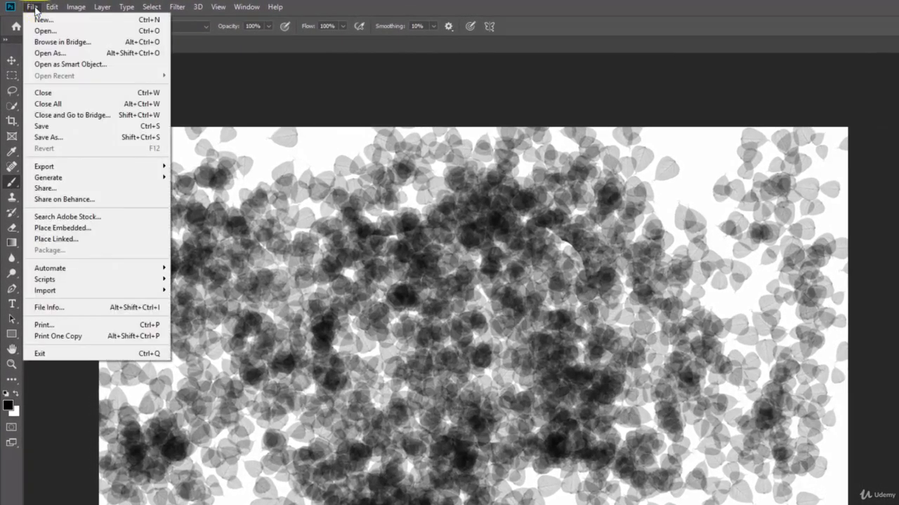
{"action": "left_click", "coordinate": [68, 129]}
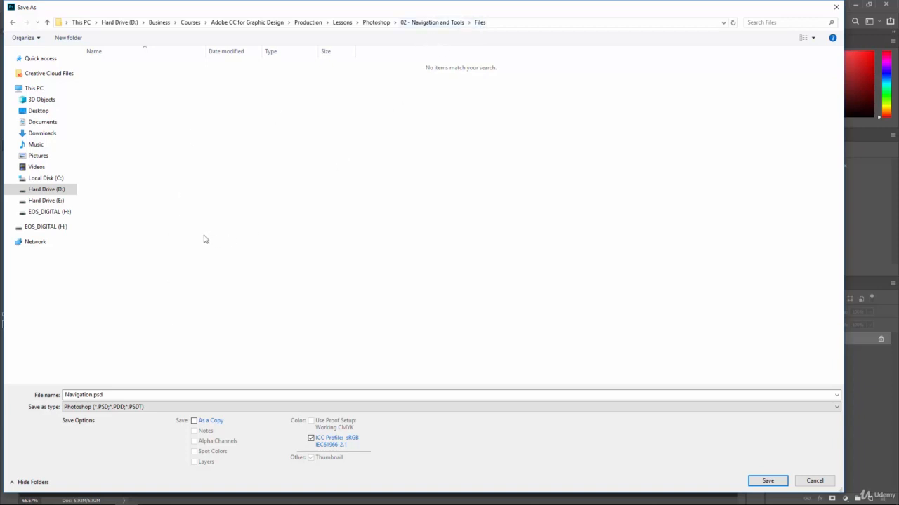
{"action": "double_click", "coordinate": [93, 395]}
{"action": "left_click", "coordinate": [98, 395]}
{"action": "left_click_drag", "start_coordinate": [95, 395], "coordinate": [125, 396]}
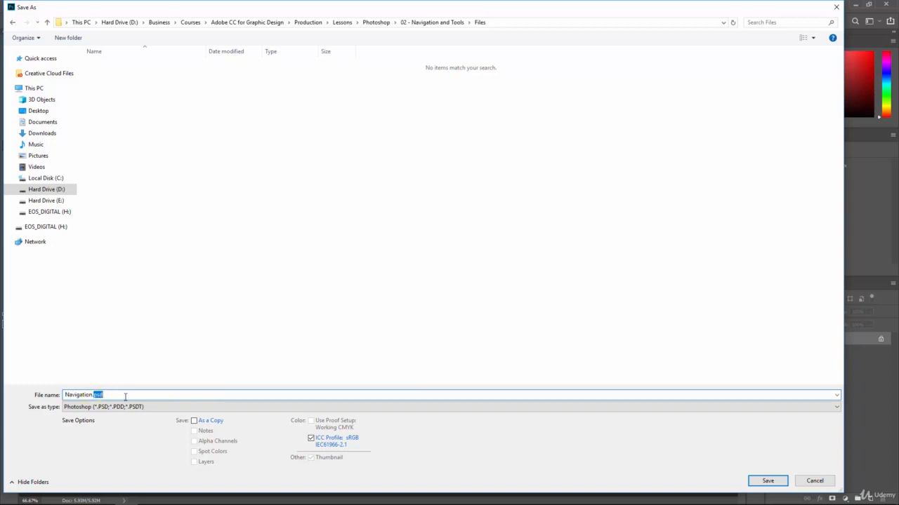
{"action": "left_click", "coordinate": [129, 395]}
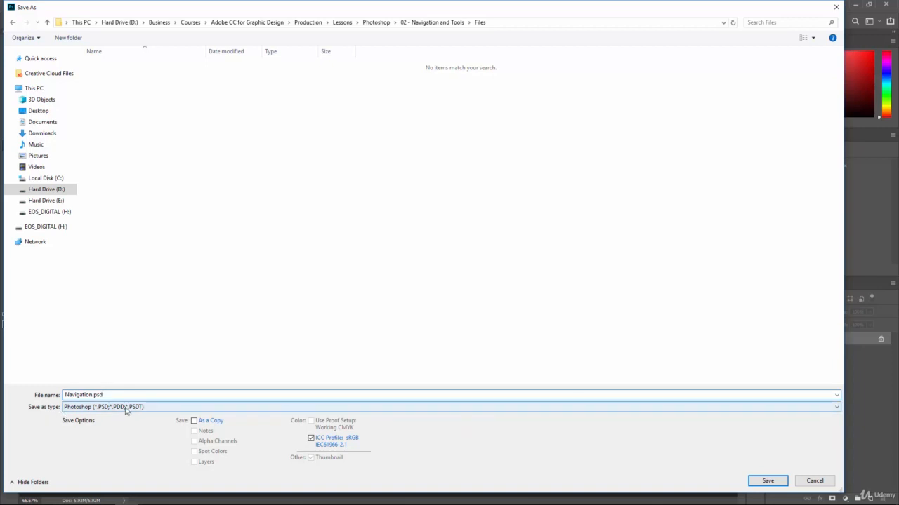
{"action": "left_click", "coordinate": [127, 408]}
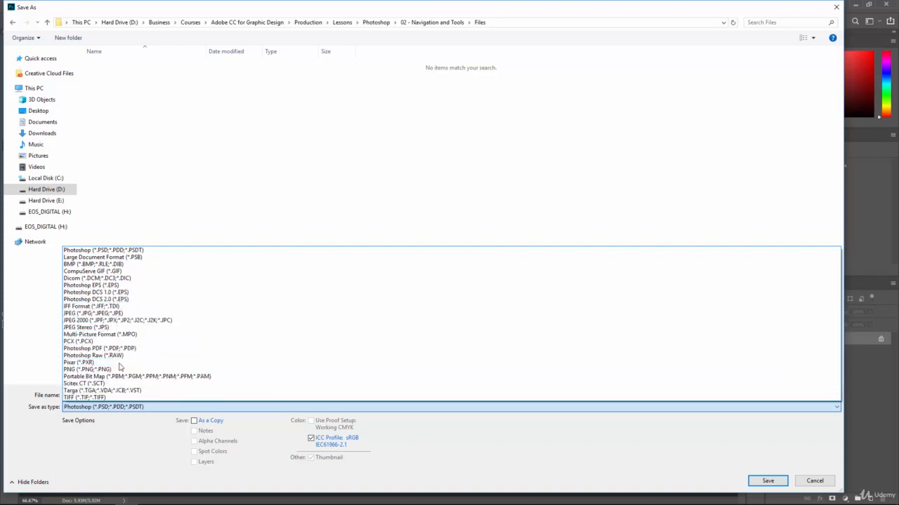
{"action": "left_click", "coordinate": [112, 465]}
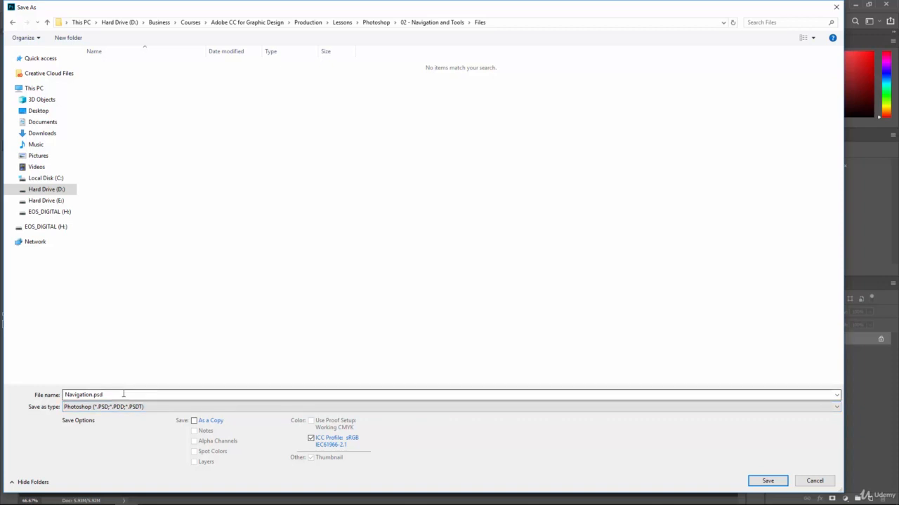
{"action": "left_click", "coordinate": [765, 483]}
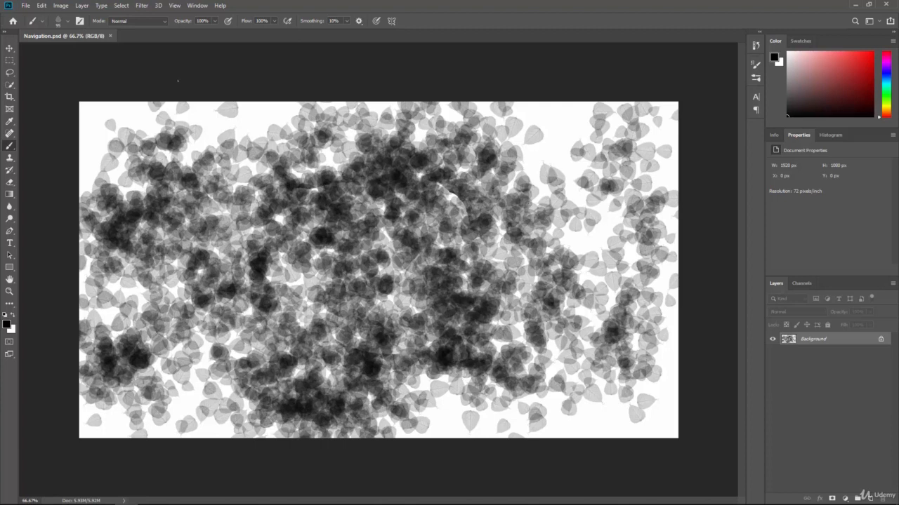
Close the saved document and reopen Navigation.psd from the Files folder.
{"action": "left_click", "coordinate": [110, 36]}
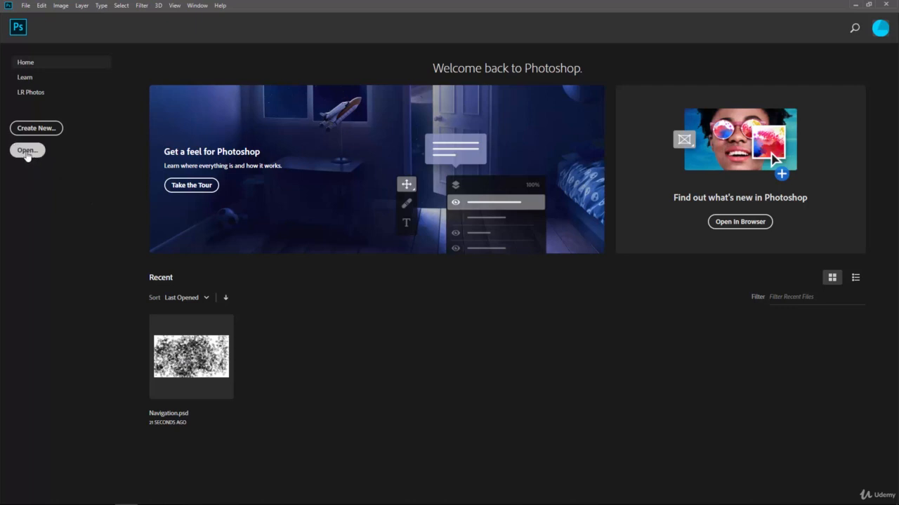
{"action": "left_click", "coordinate": [26, 6]}
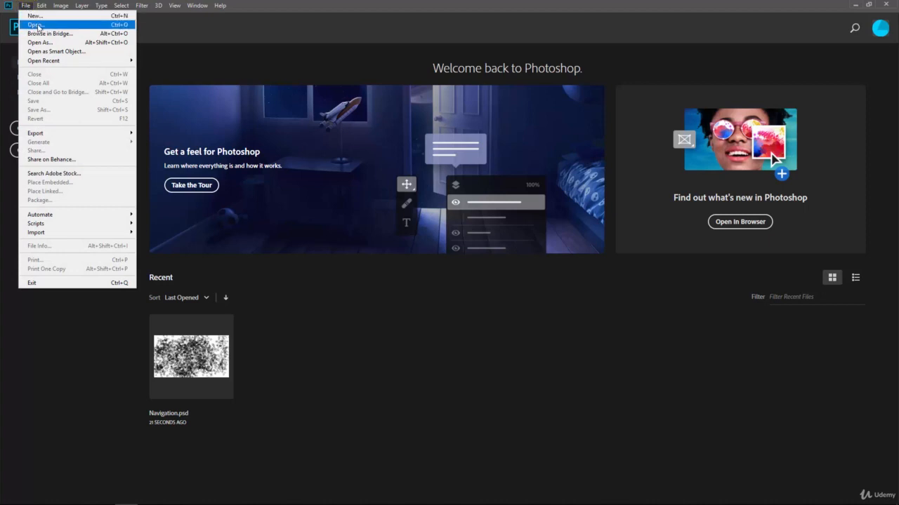
{"action": "left_click", "coordinate": [49, 27]}
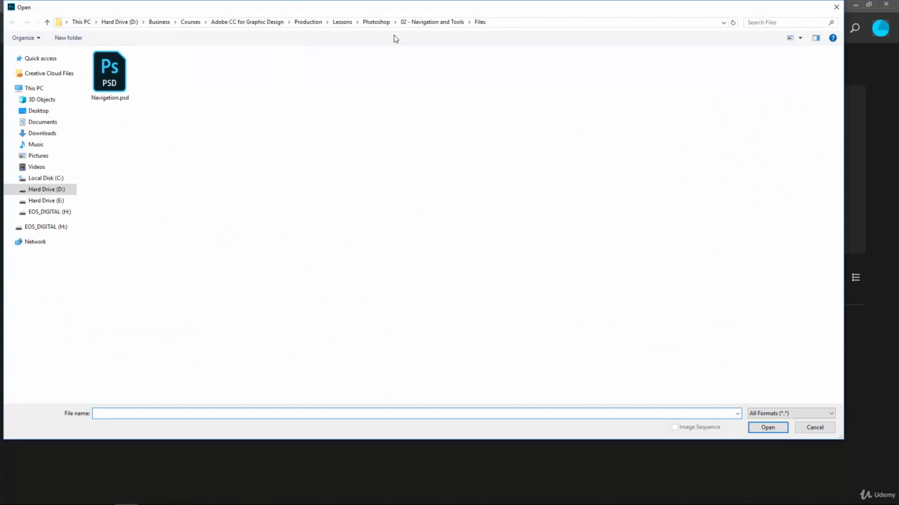
{"action": "left_click", "coordinate": [105, 79]}
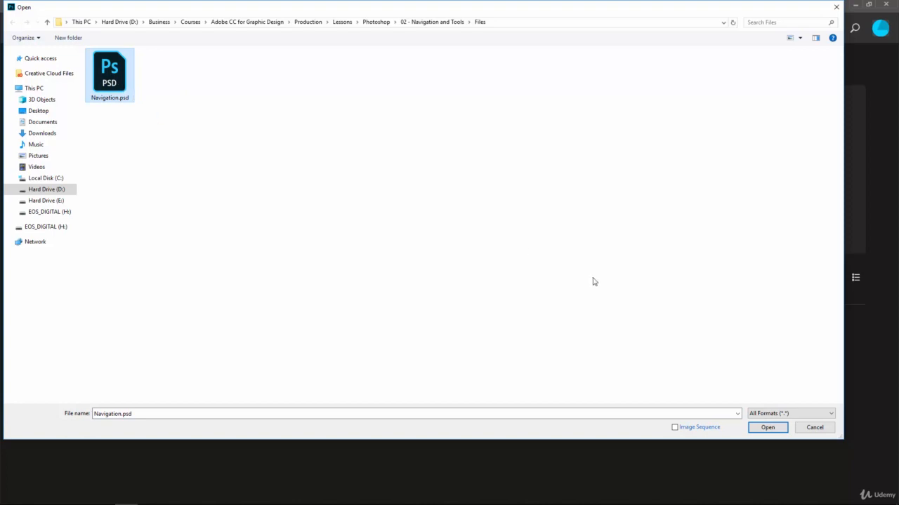
{"action": "left_click", "coordinate": [765, 430]}
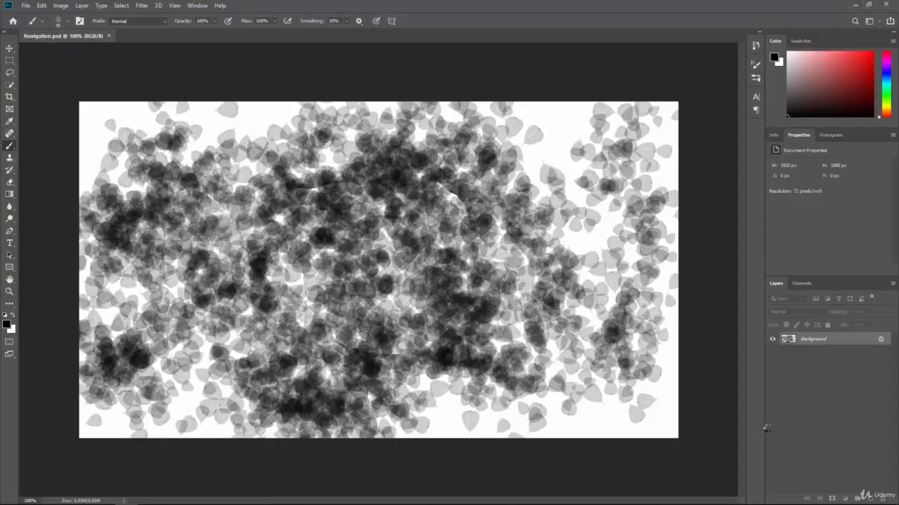